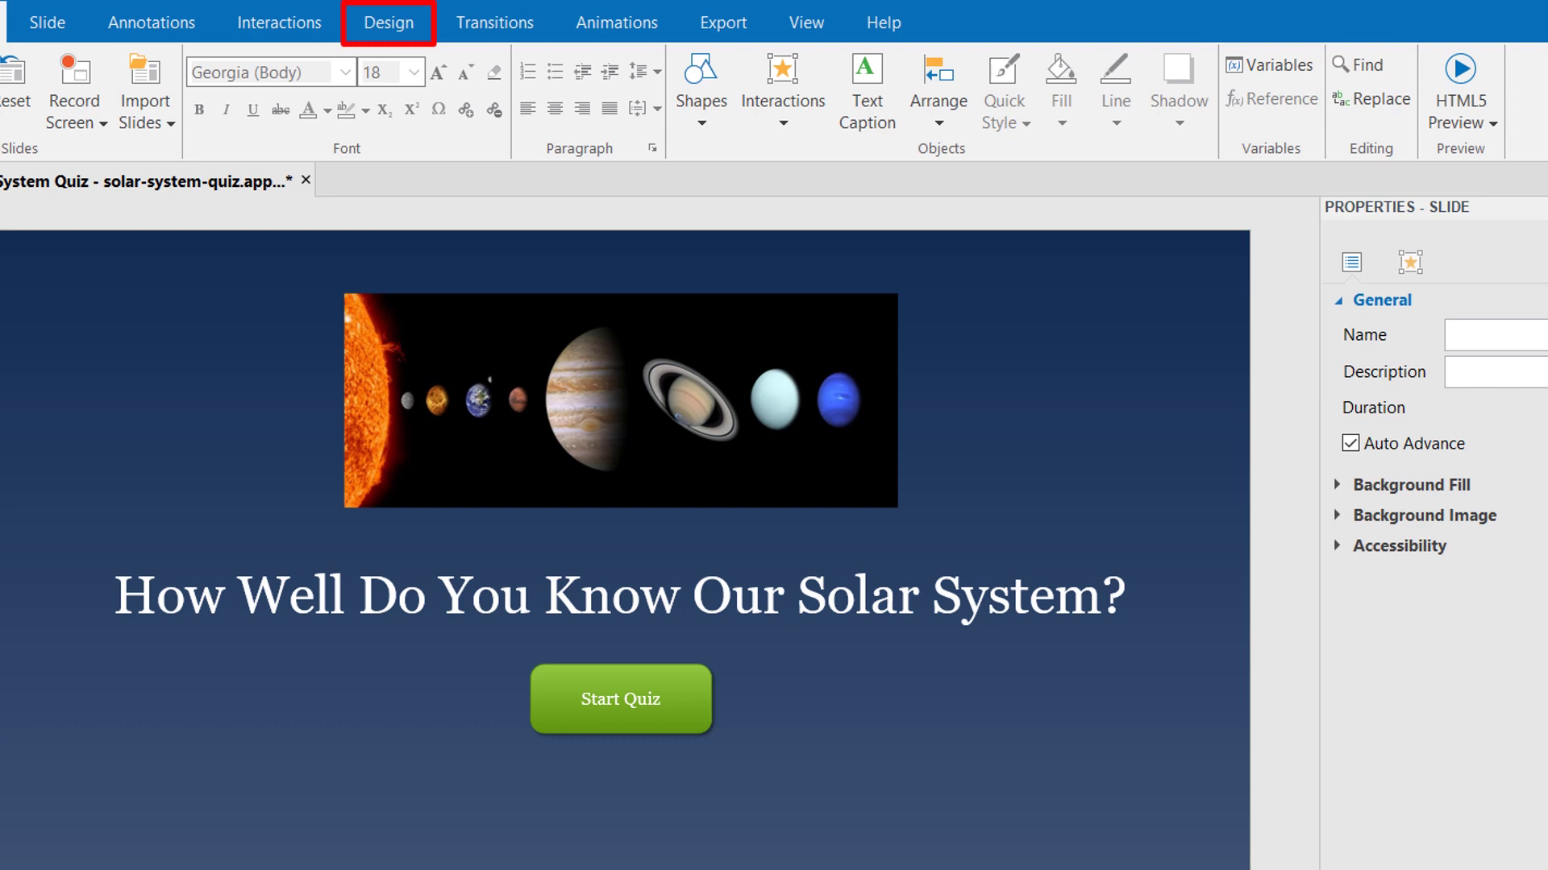
# Open Change Project Size for the 1280x720 project, keep aspect ratio locked, and list preset sizes
pyautogui.click(388, 23)
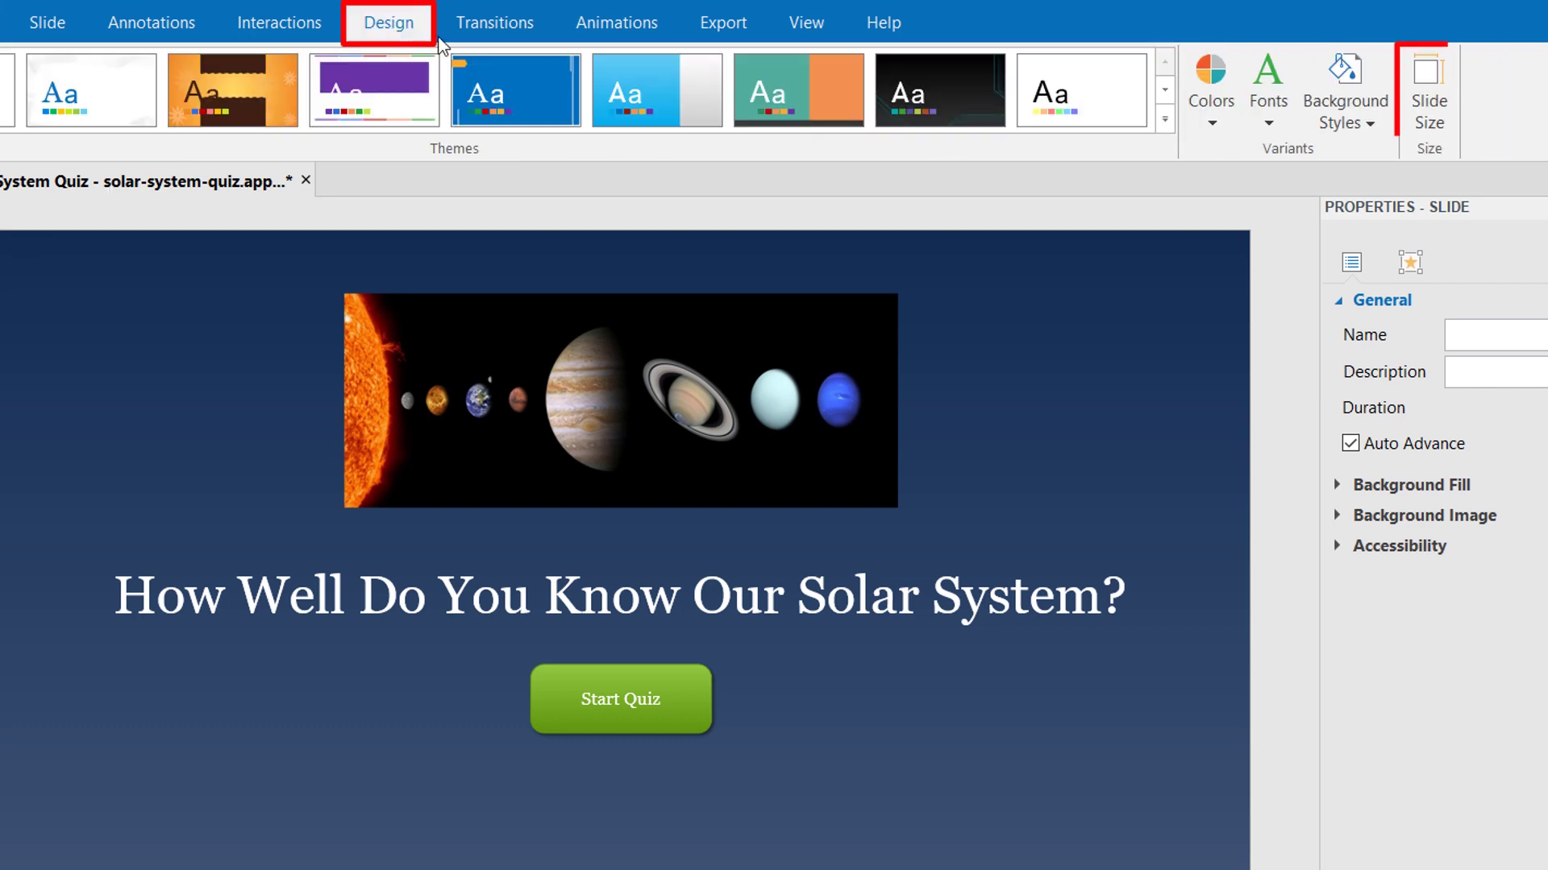
pyautogui.click(1425, 113)
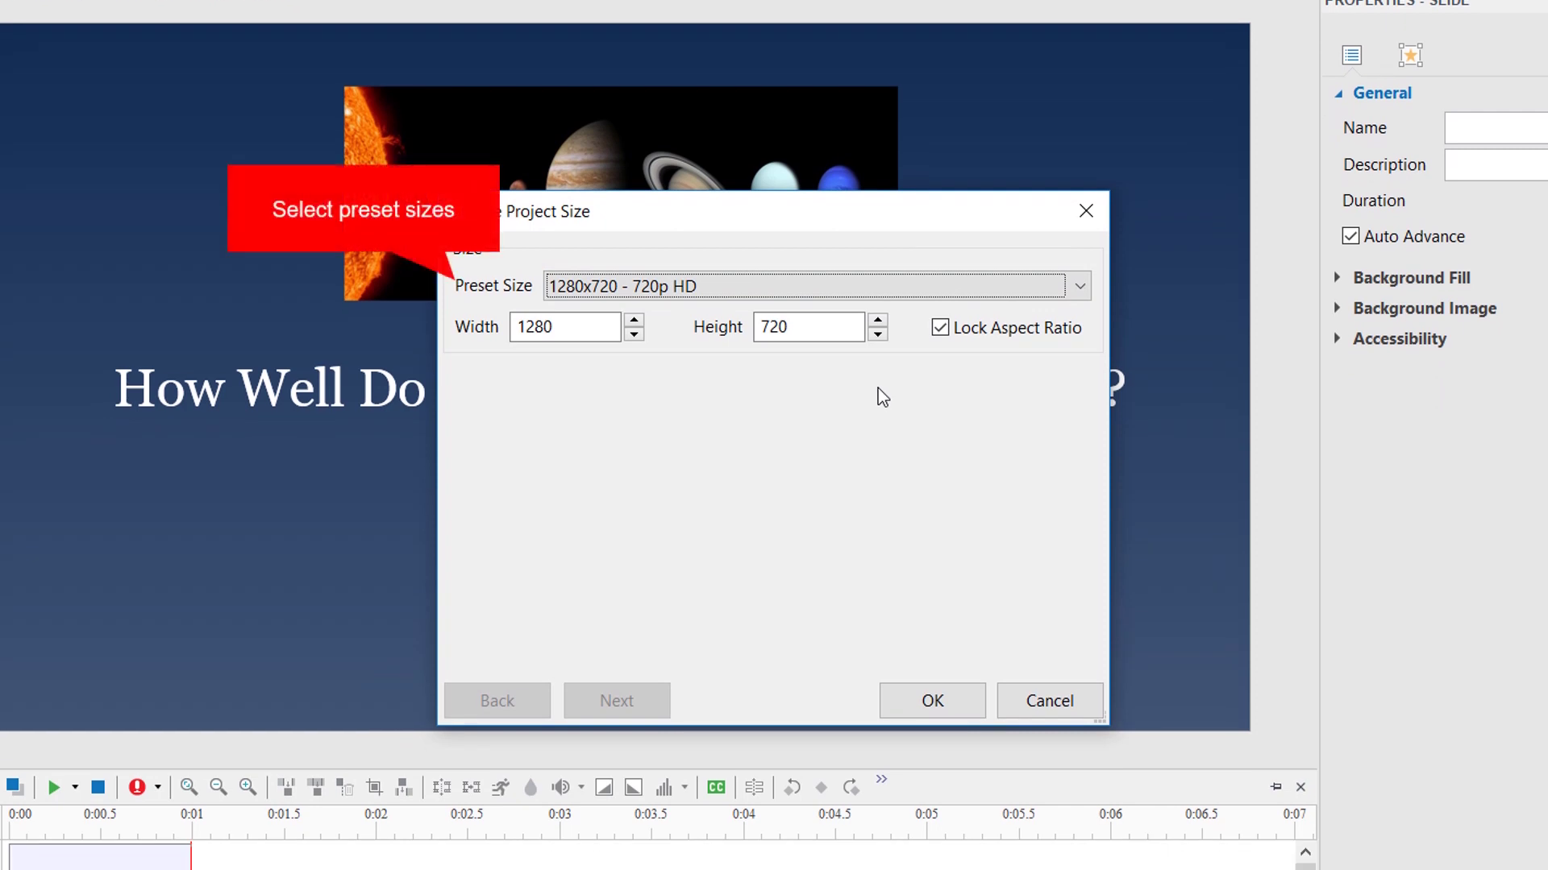
pyautogui.click(818, 329)
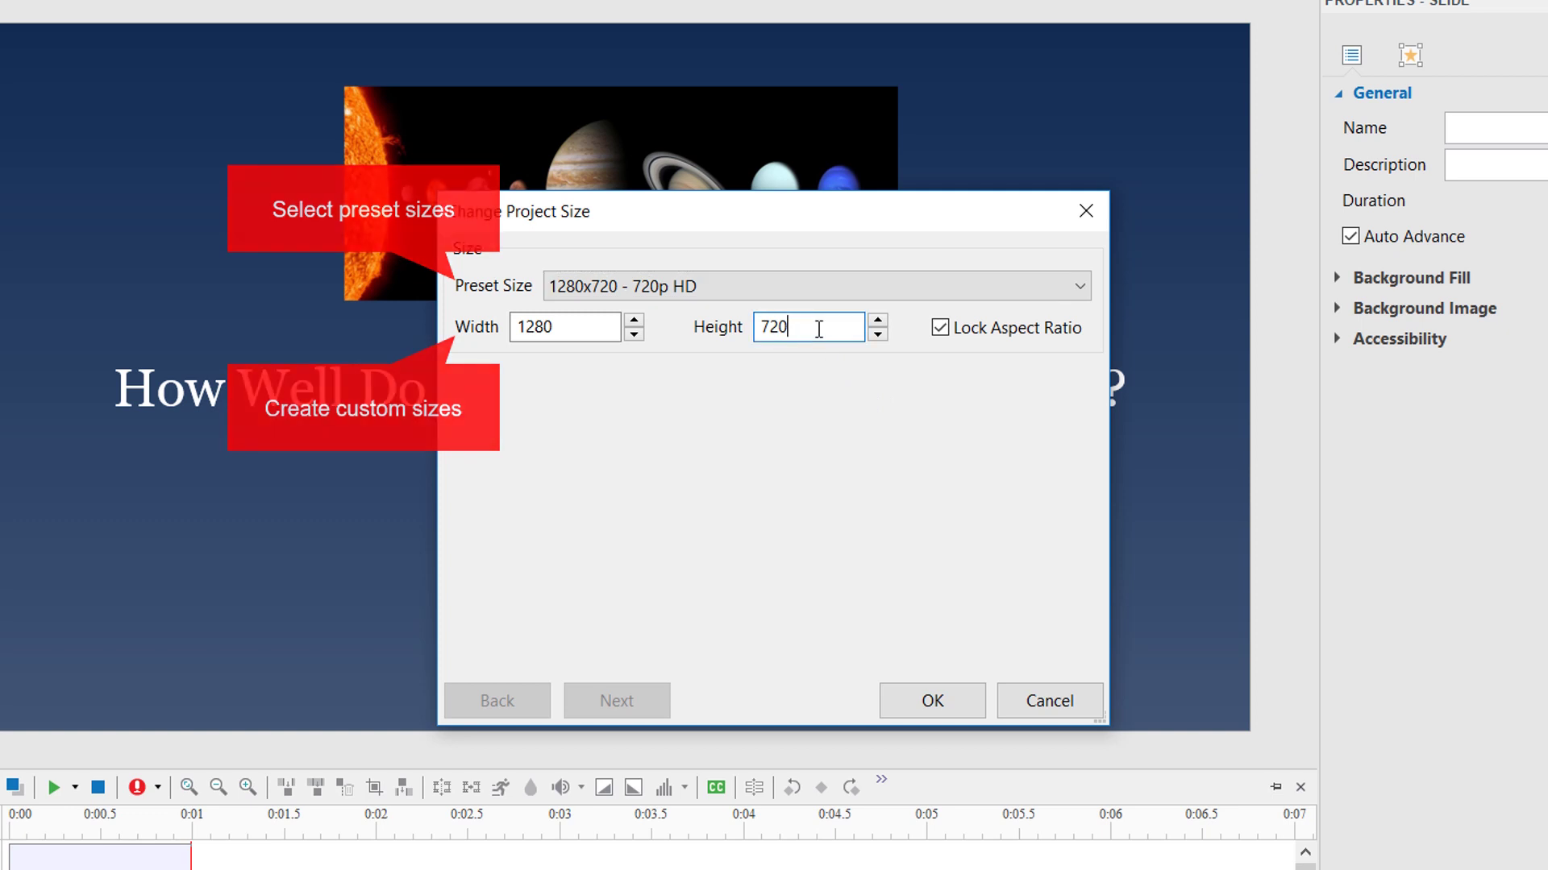
pyautogui.click(963, 332)
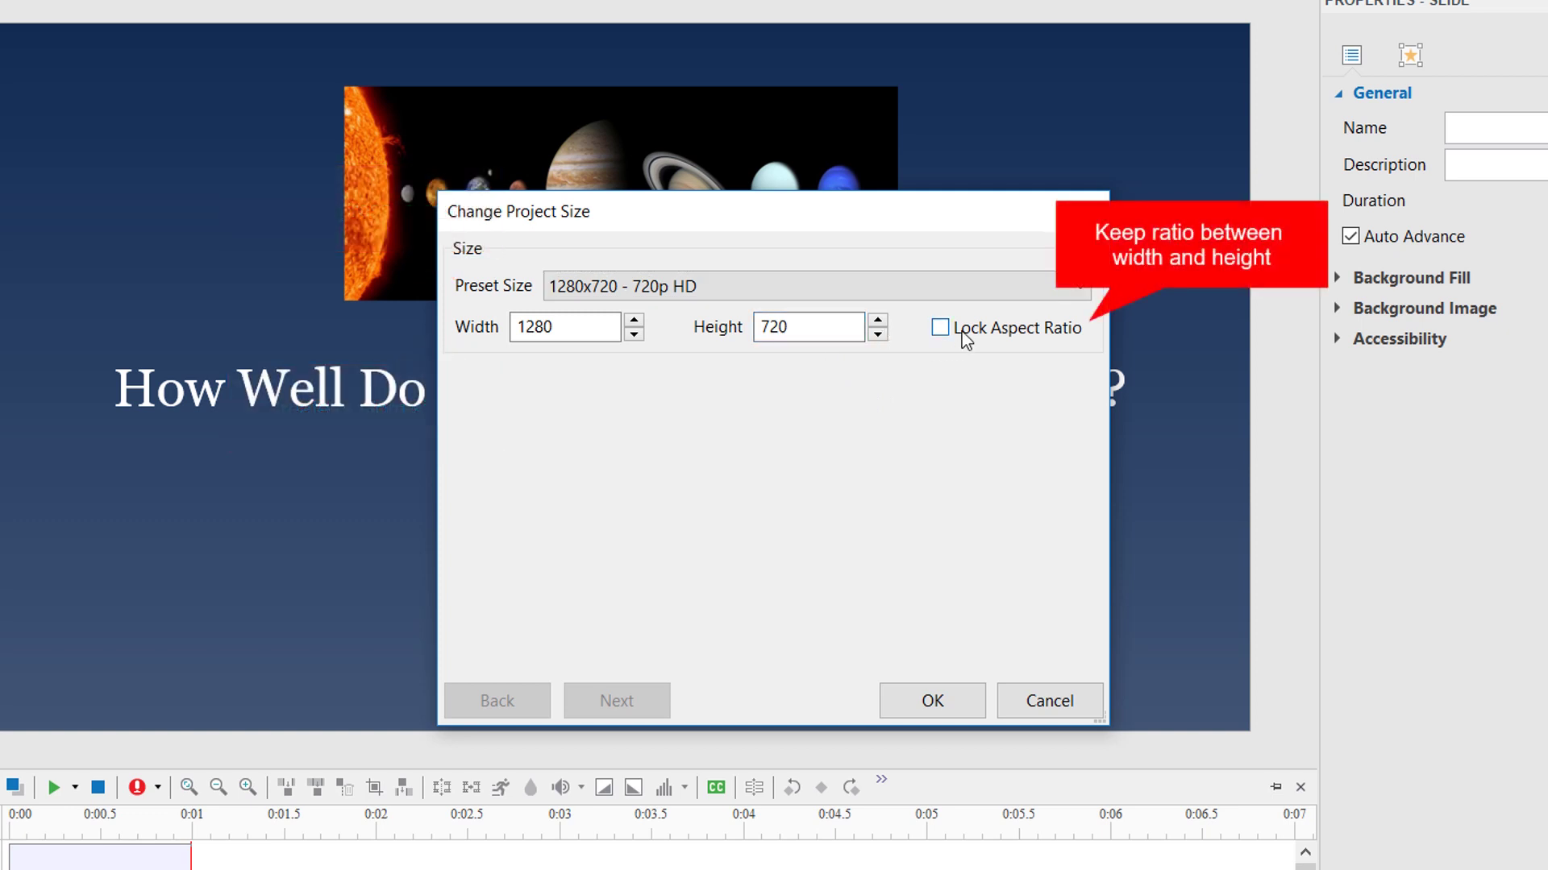
pyautogui.click(963, 332)
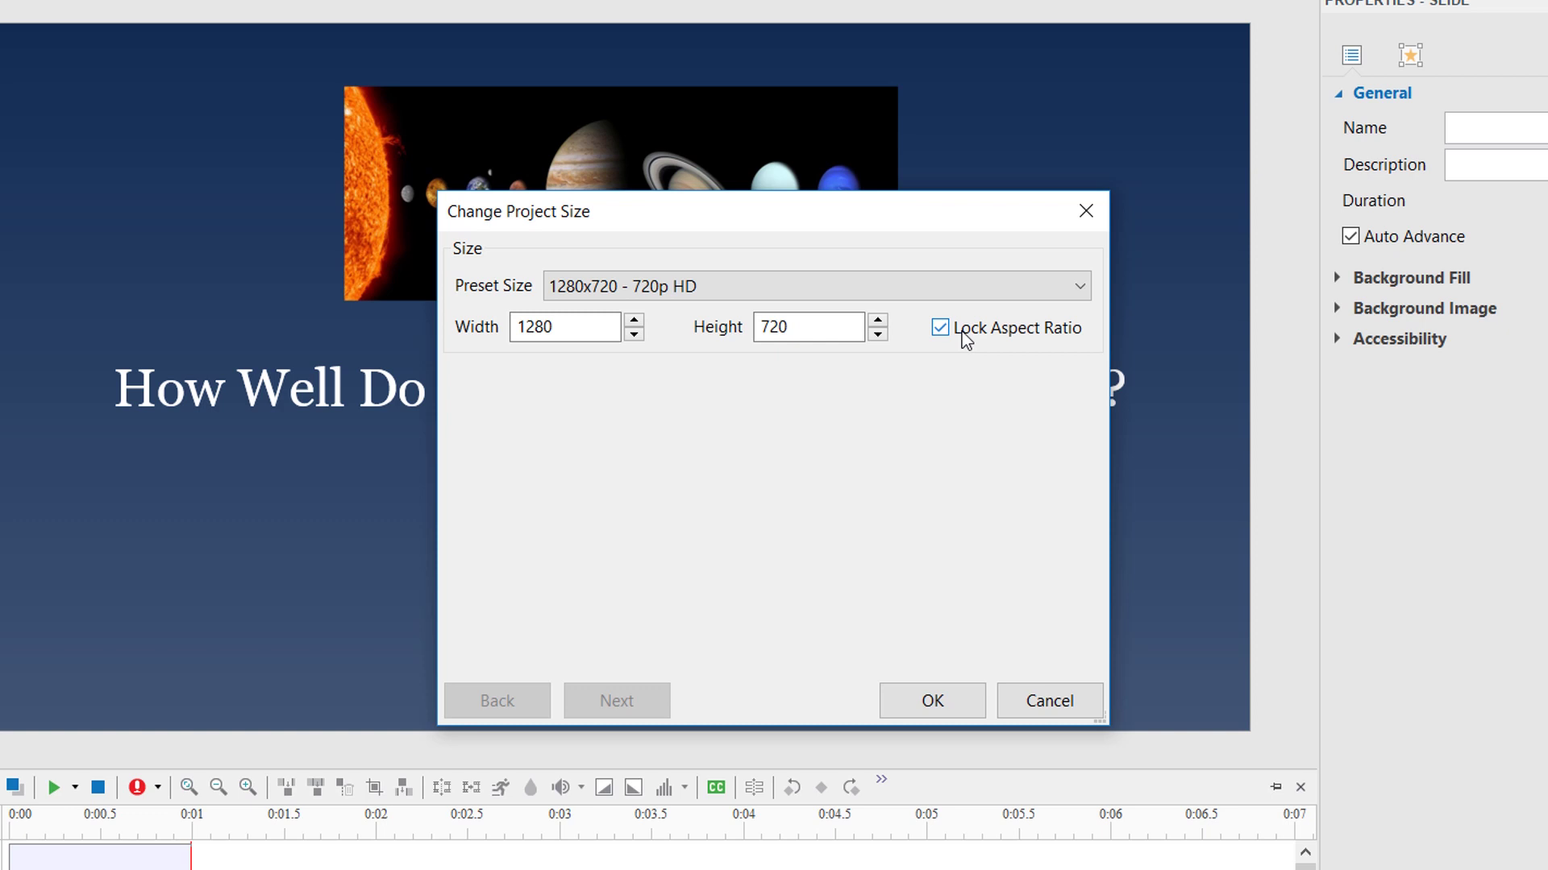
pyautogui.click(1024, 291)
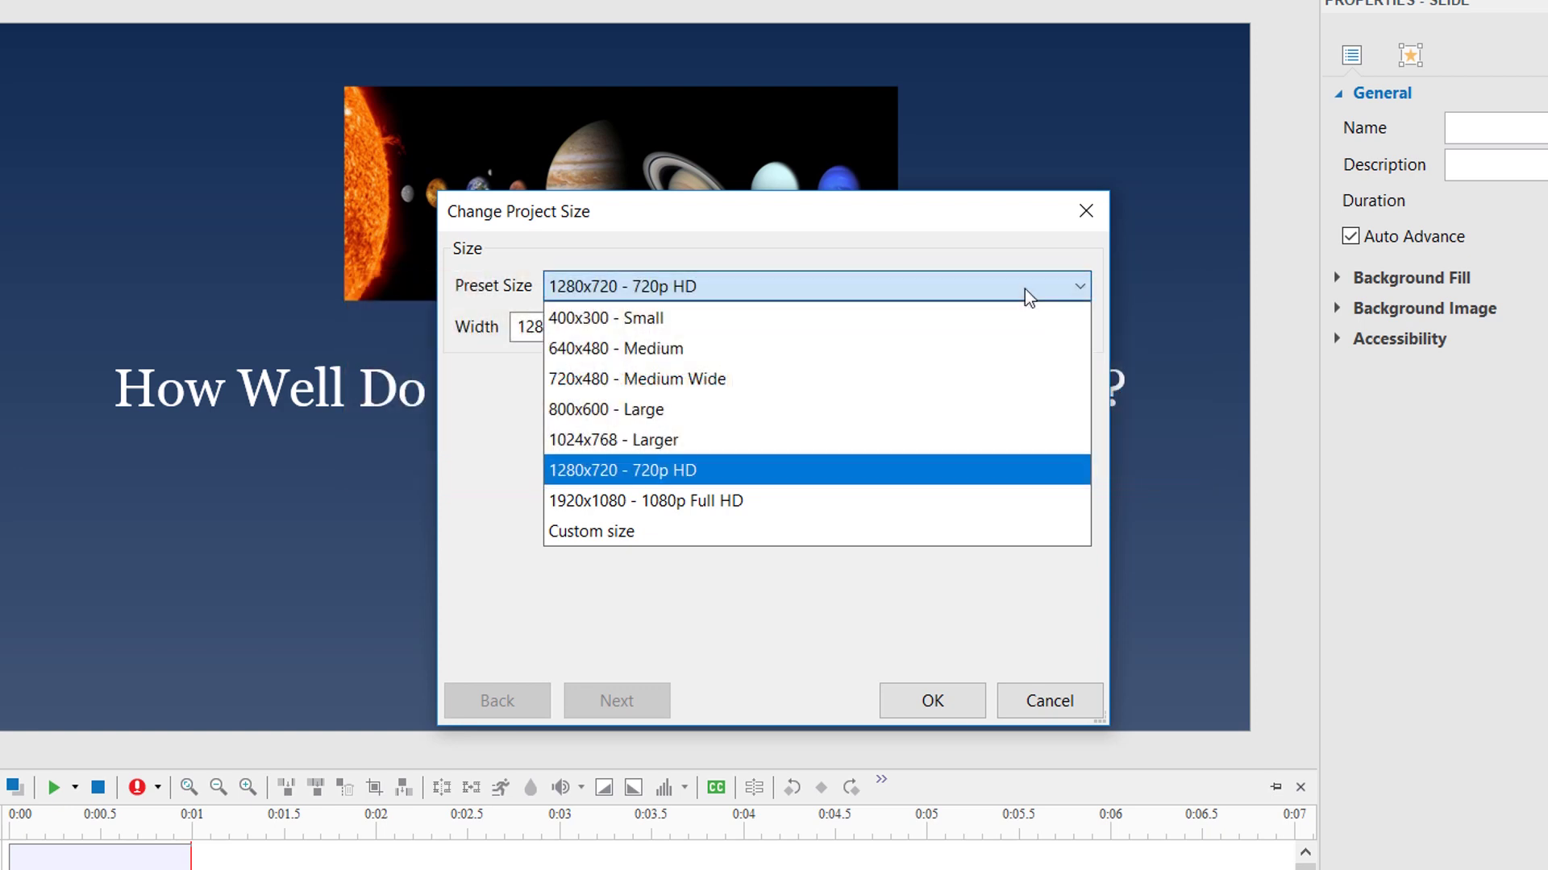
# Pick the 800x600 - Large preset, keeping Scale to Fit and Scale All Objects
pyautogui.click(1012, 405)
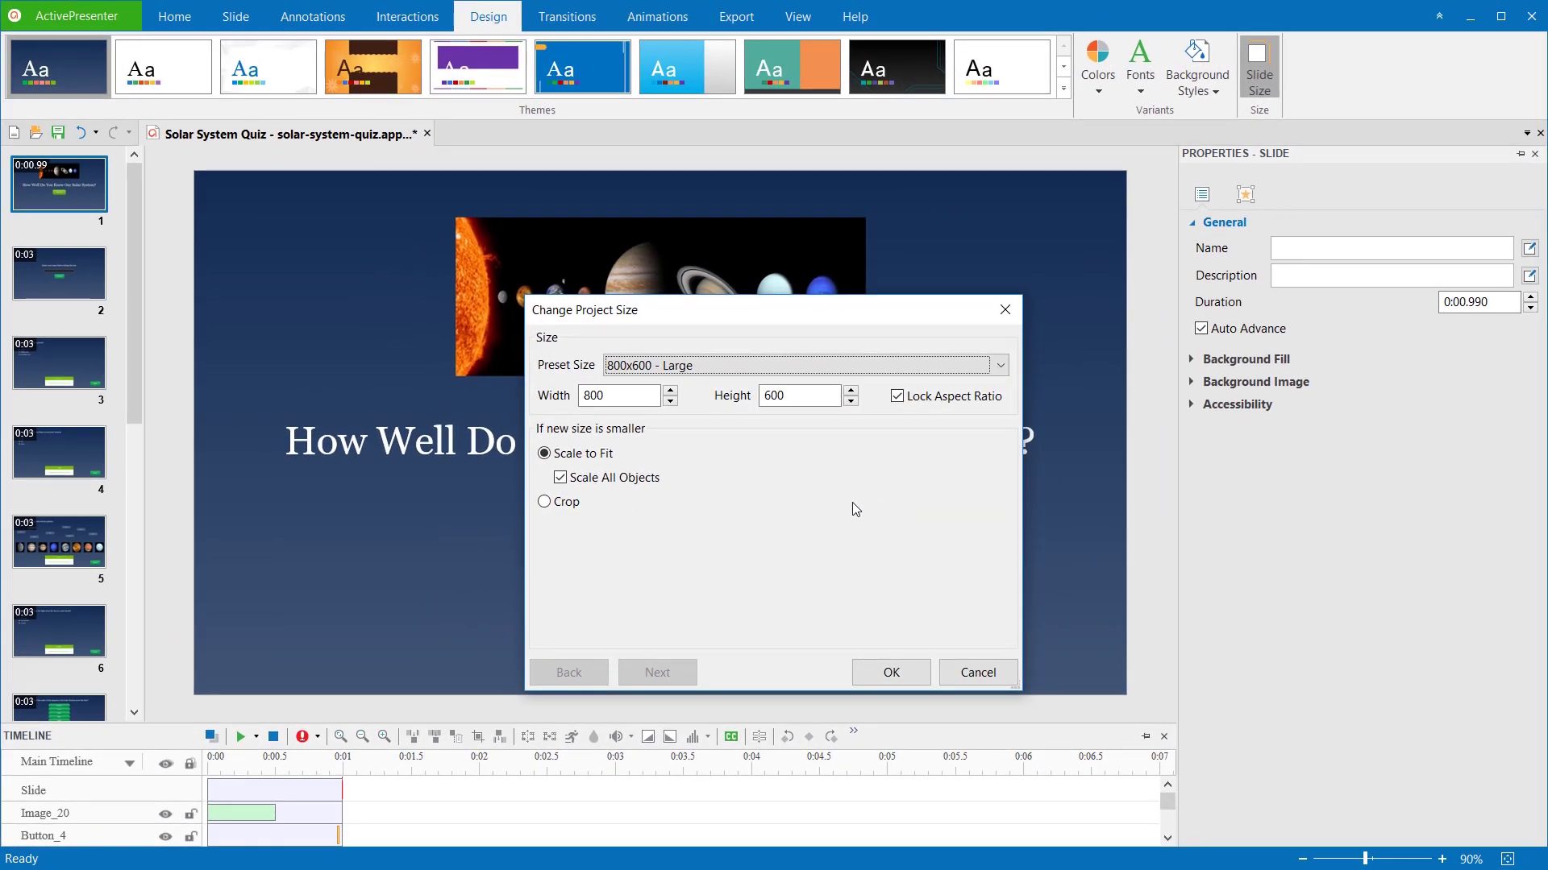
# Apply the 800x600 size and lift the solar-system image above the title
pyautogui.click(883, 675)
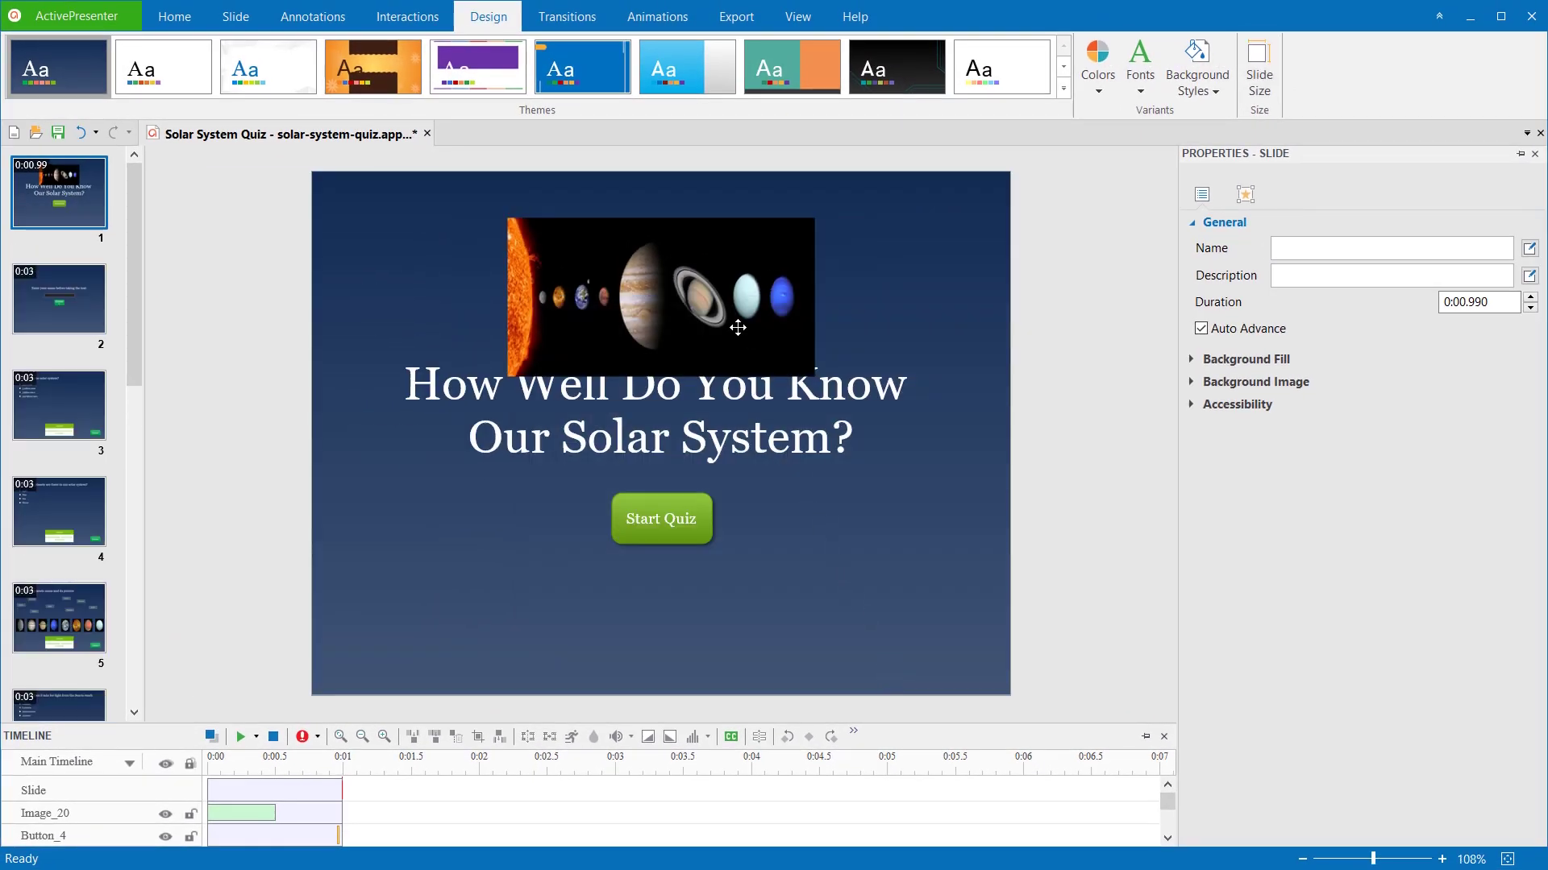
pyautogui.moveTo(737, 327); pyautogui.dragTo(742, 299)
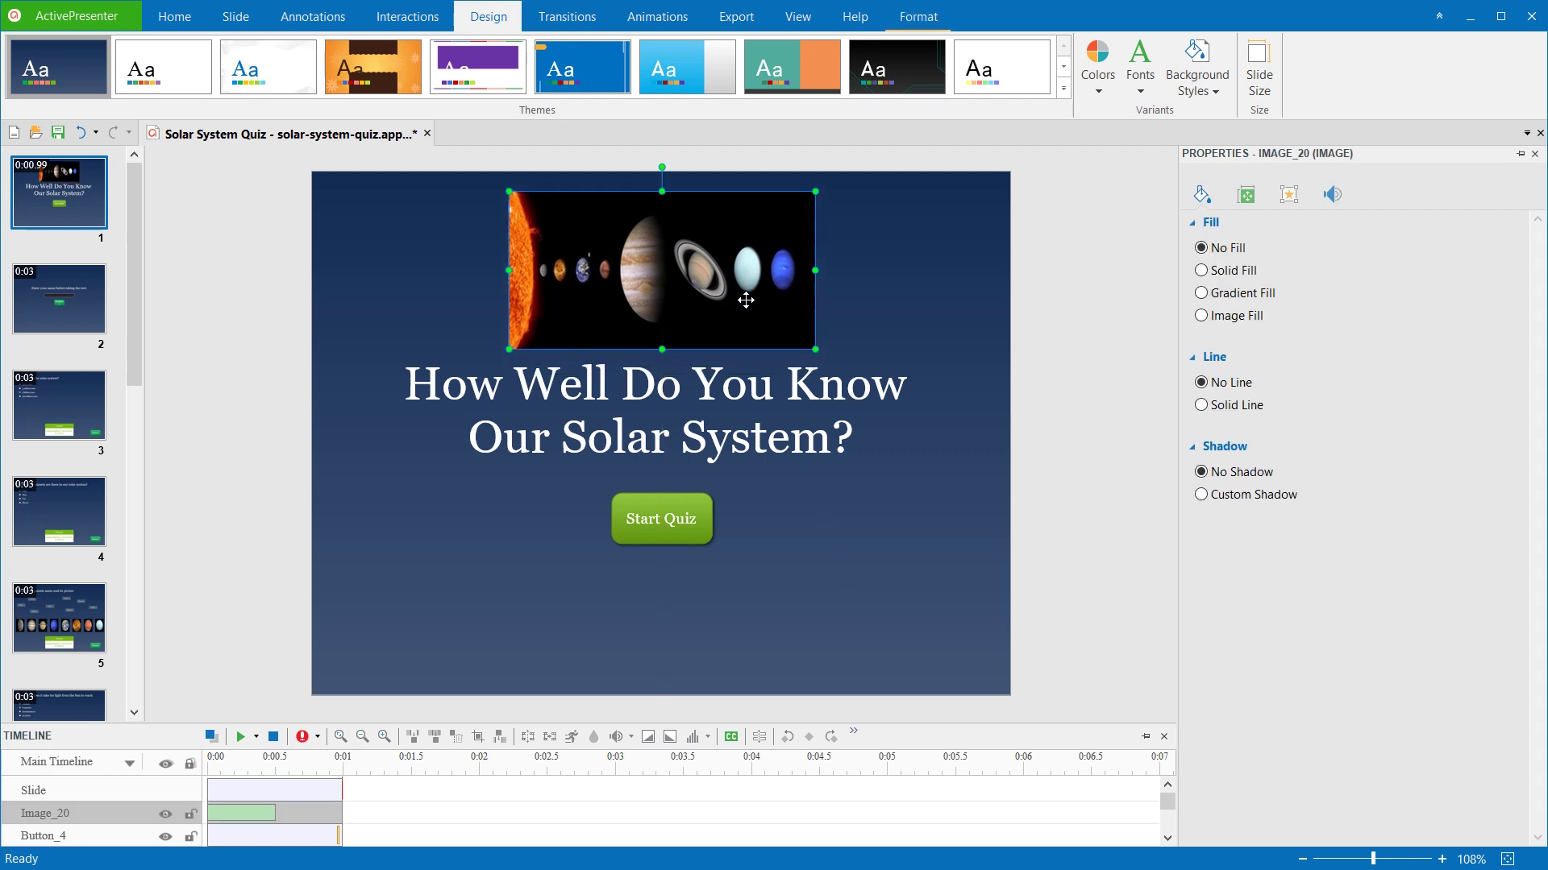
pyautogui.click(861, 301)
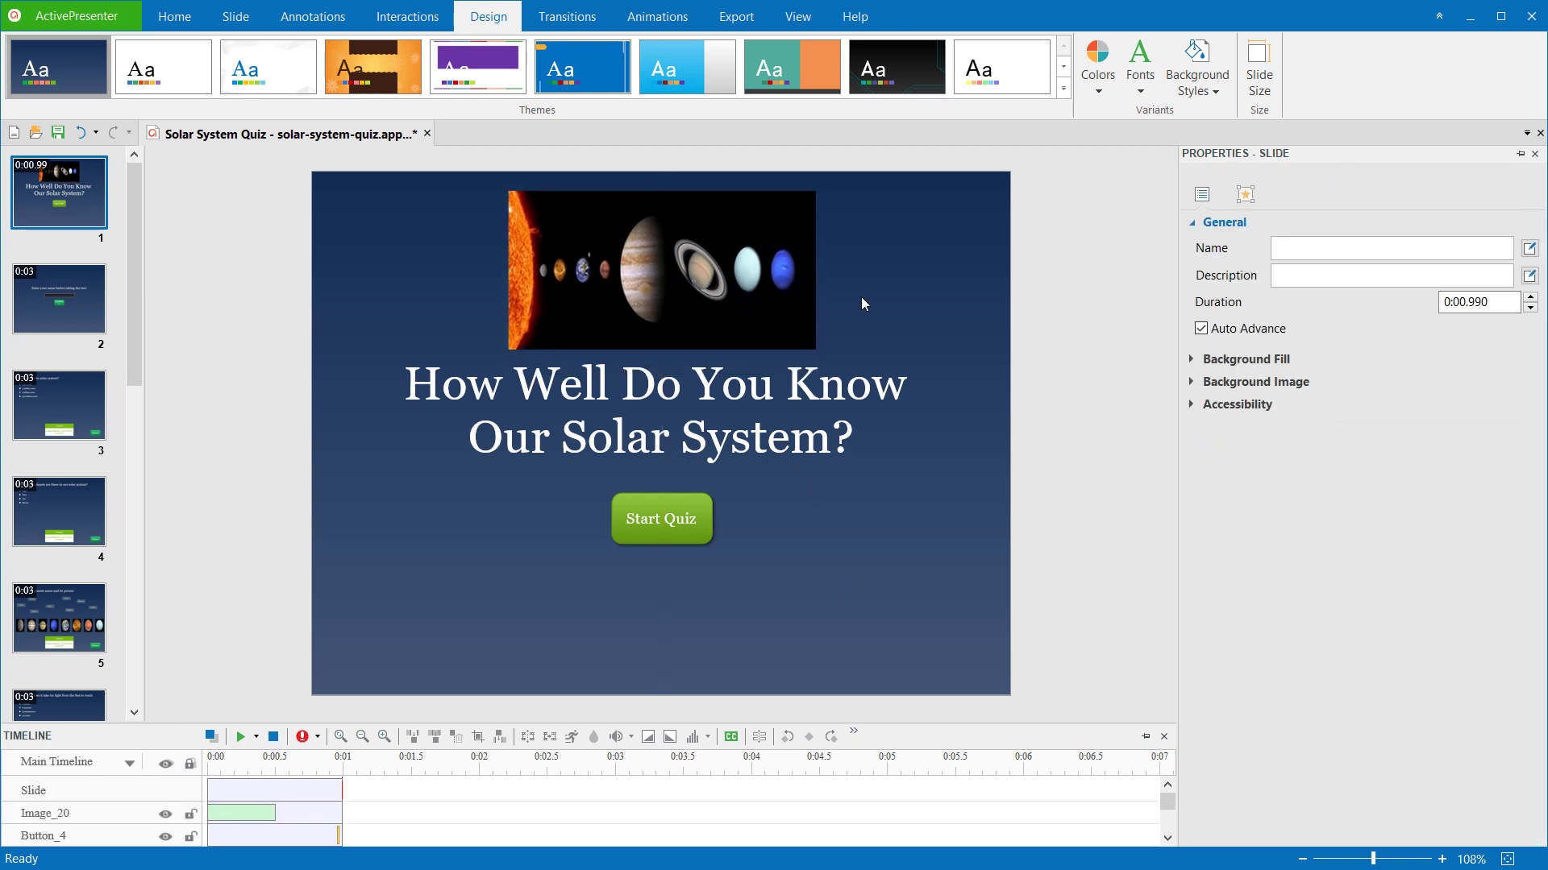
# Reopen the project size settings with the 720x480 - Medium Wide preset and Crop selected
pyautogui.click(1258, 68)
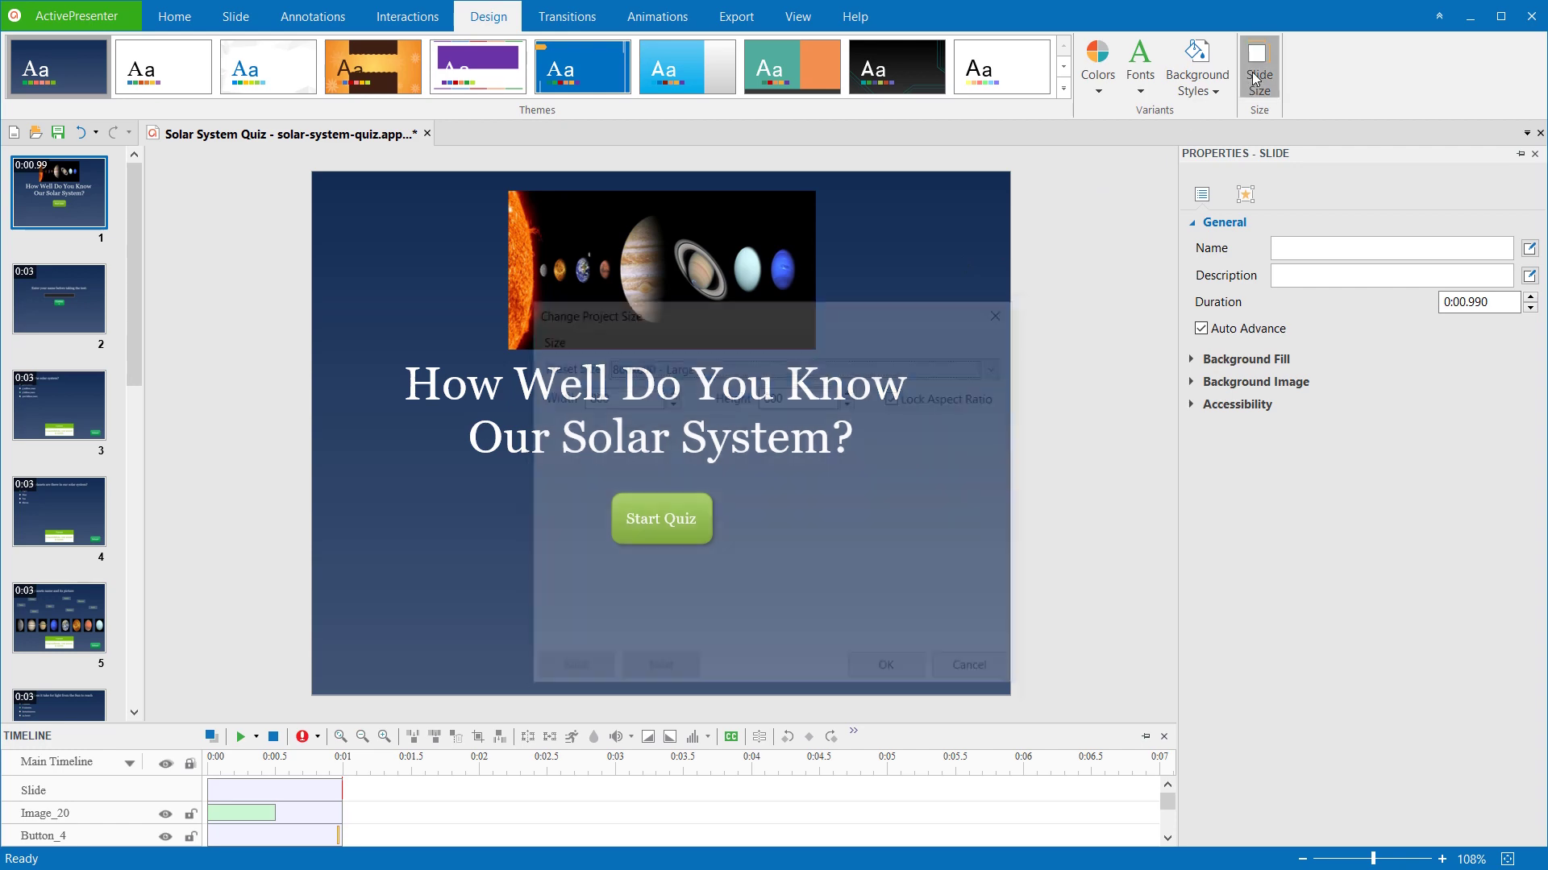
pyautogui.click(997, 364)
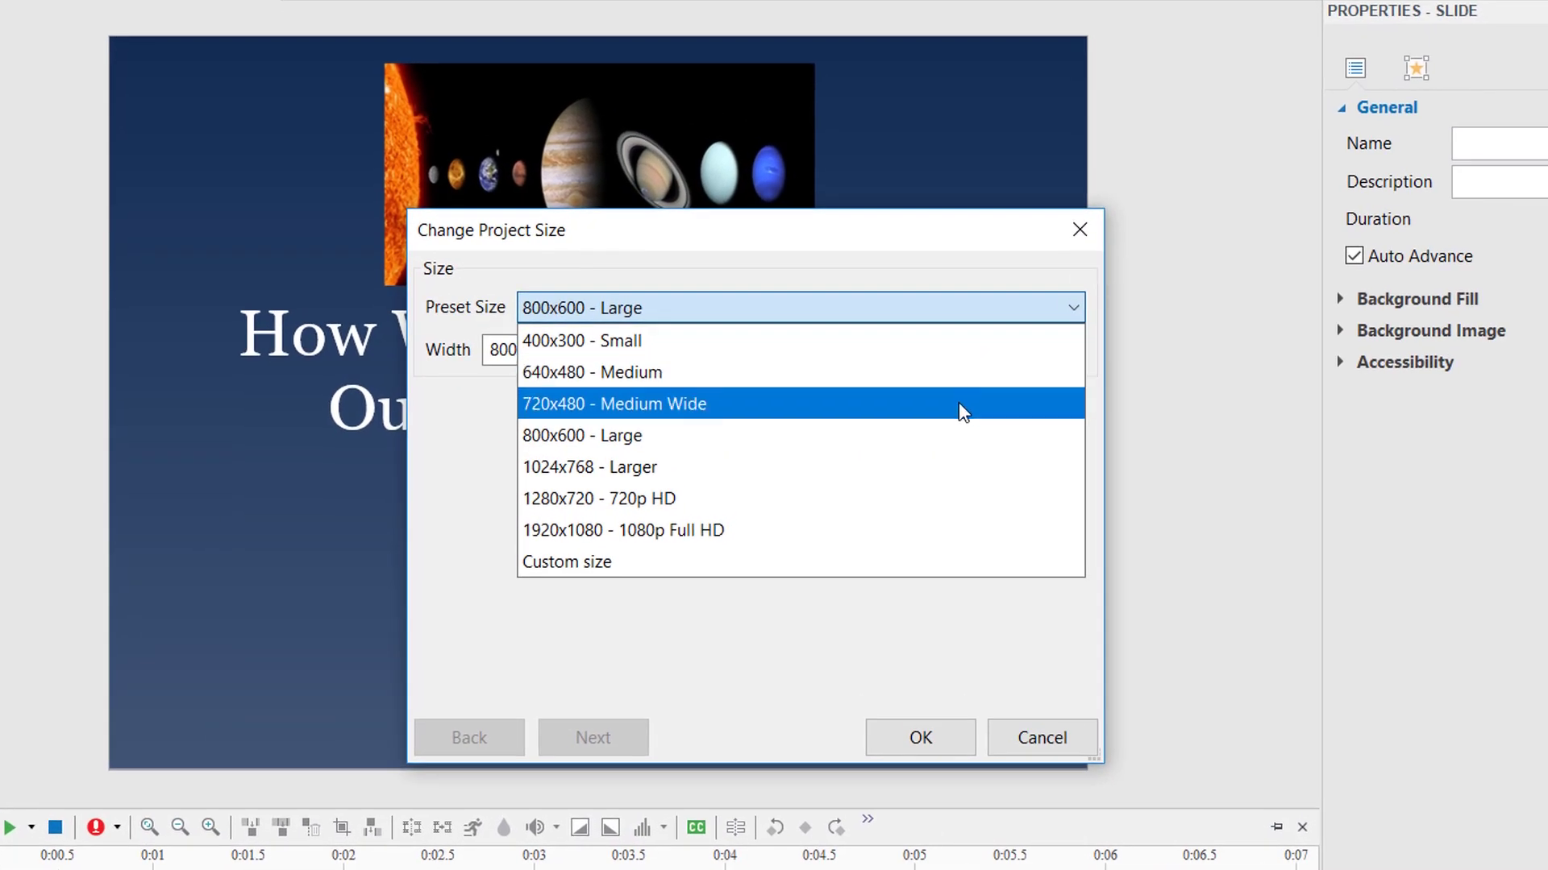
pyautogui.click(959, 407)
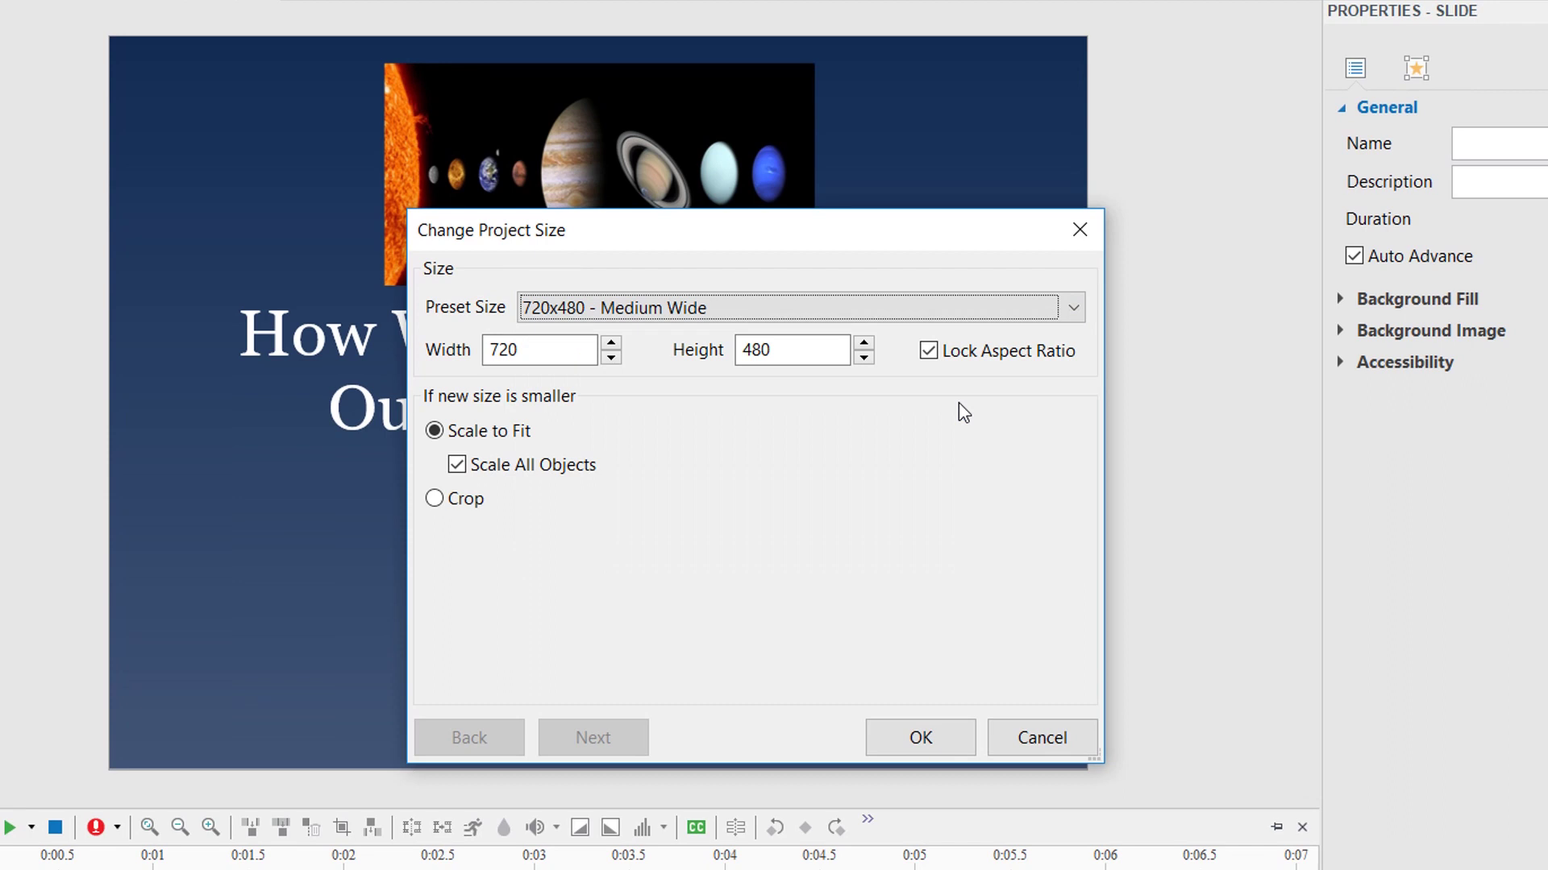
pyautogui.click(449, 504)
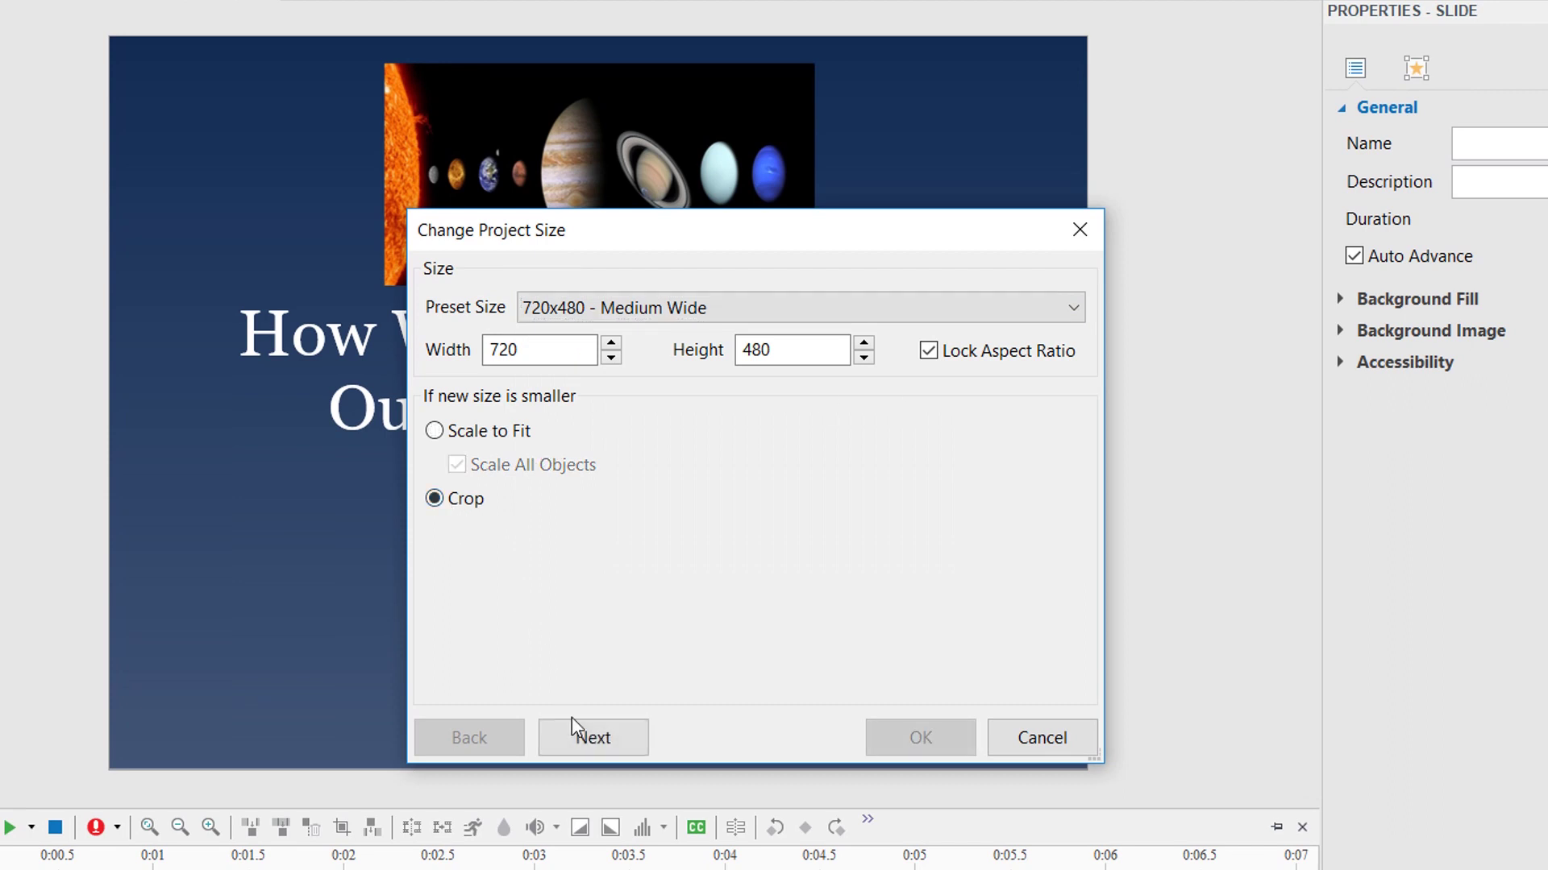
# Position the 720x480 crop box, check it on slides 1 and 2, and apply to all slides
pyautogui.click(588, 738)
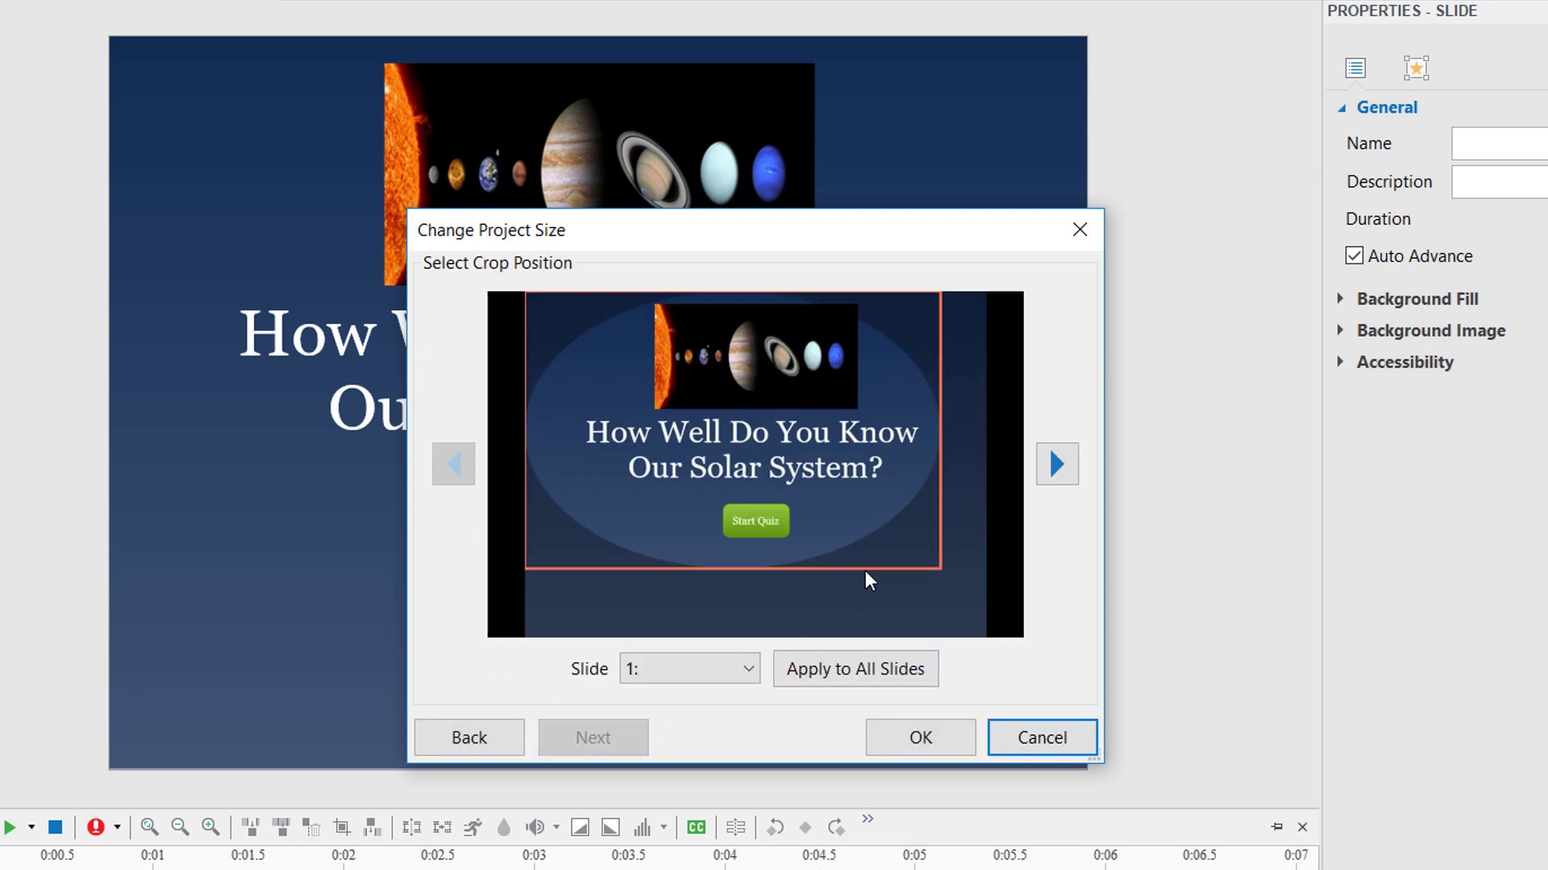
pyautogui.moveTo(865, 573); pyautogui.dragTo(890, 569)
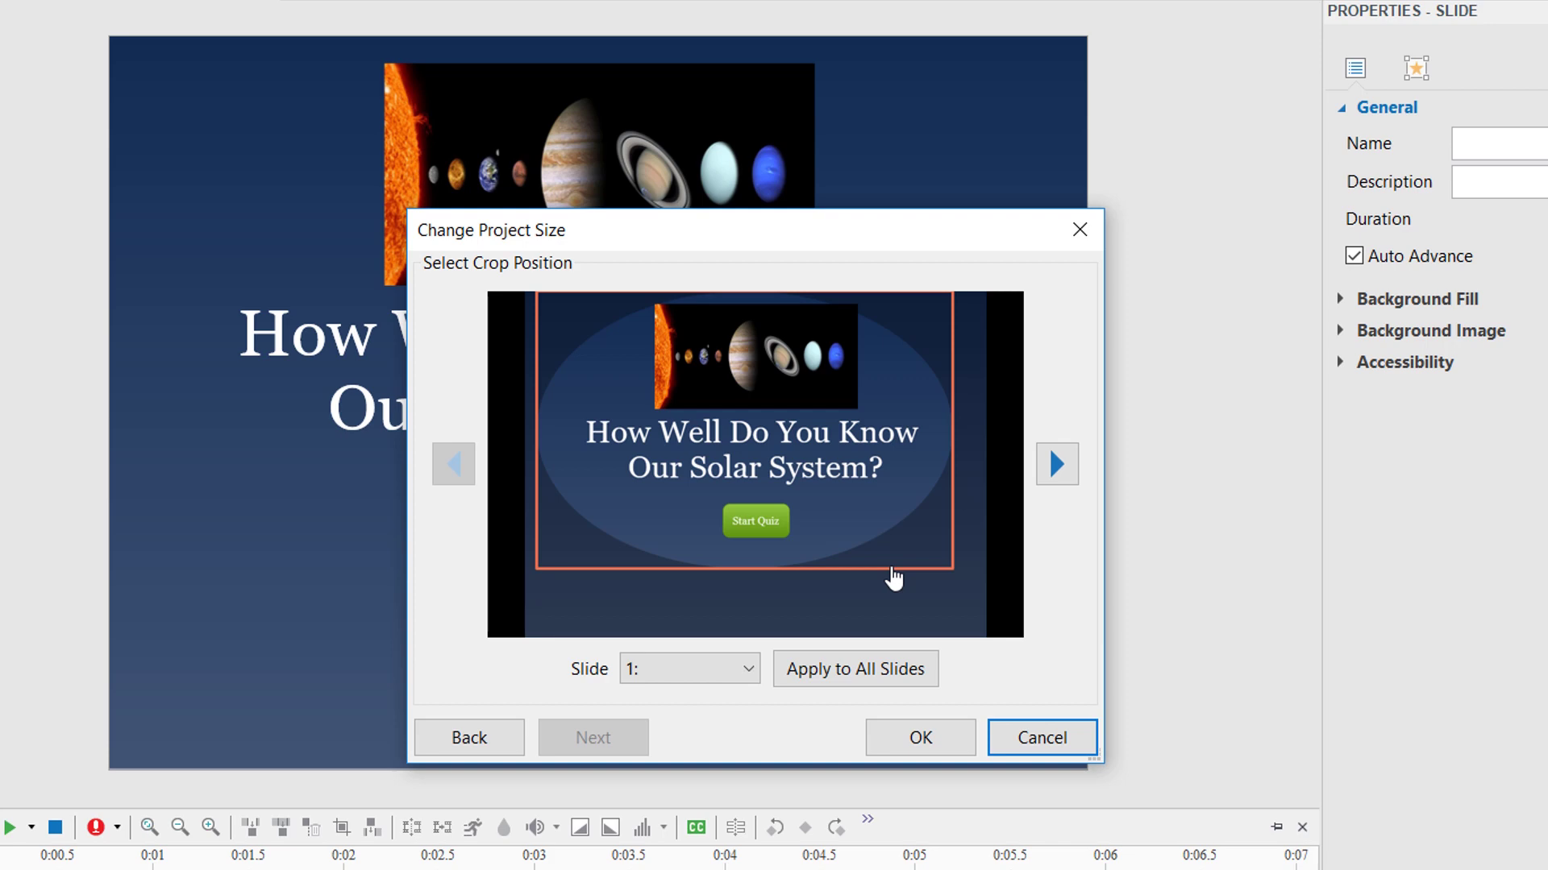
pyautogui.click(1056, 465)
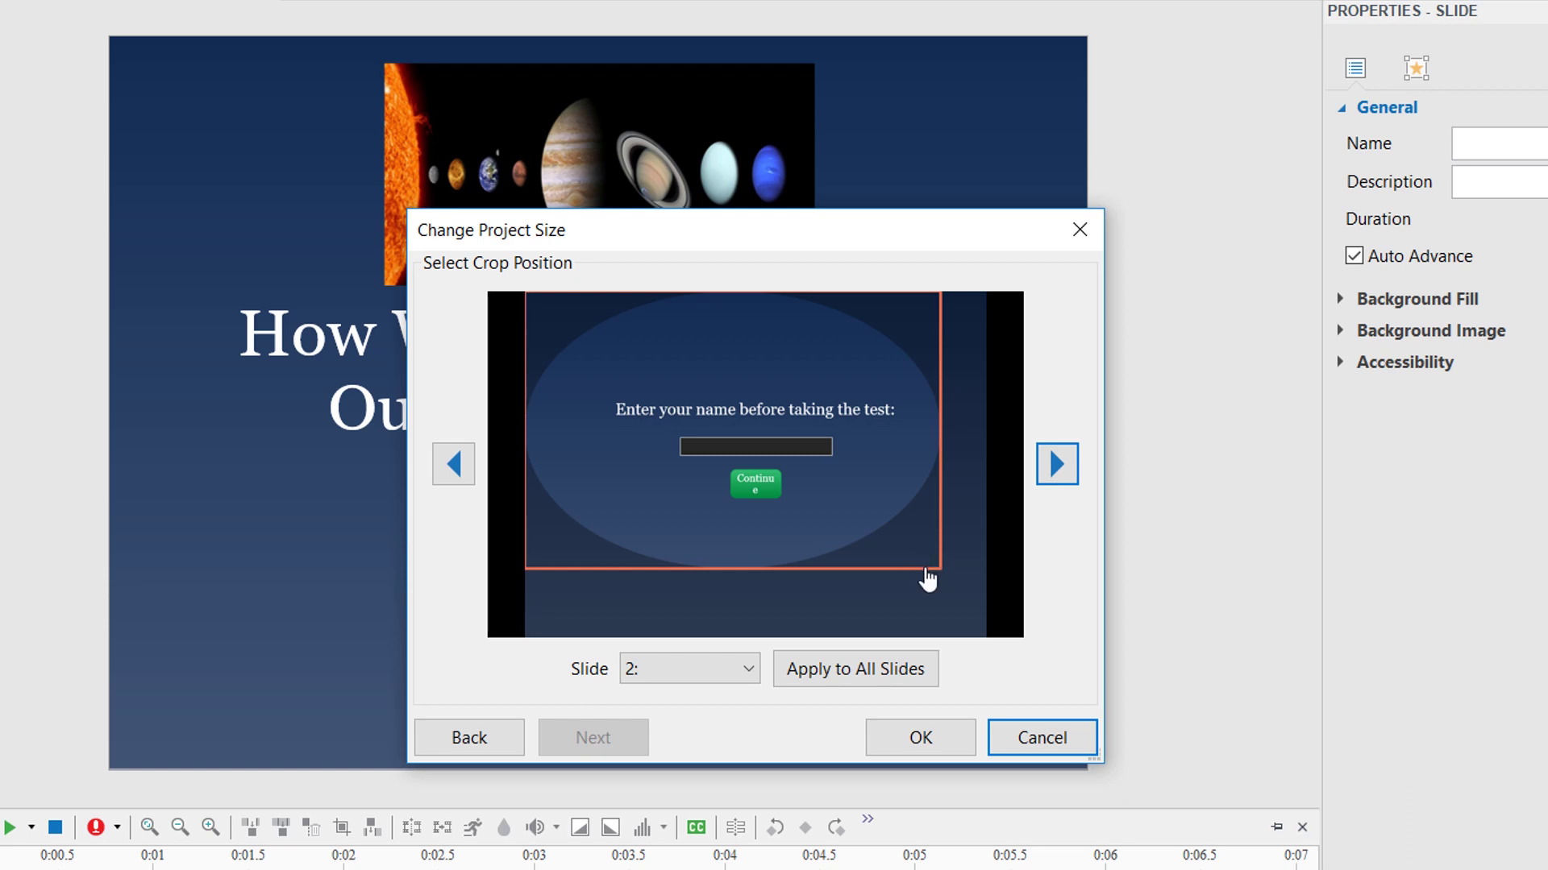
pyautogui.moveTo(927, 579); pyautogui.dragTo(962, 580)
pyautogui.click(470, 467)
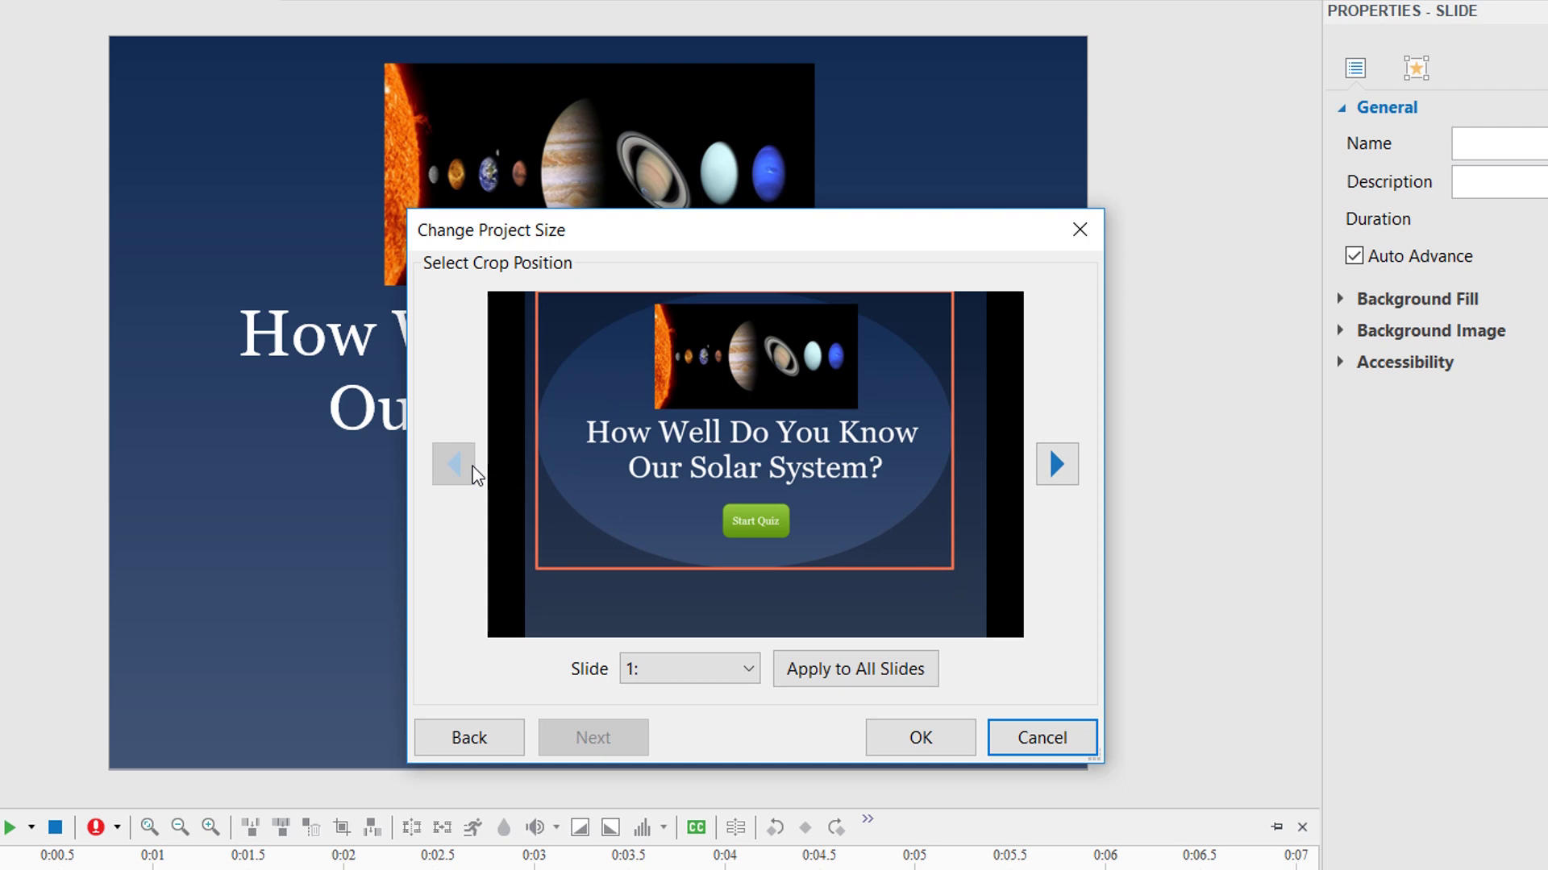
pyautogui.click(671, 680)
pyautogui.click(671, 680)
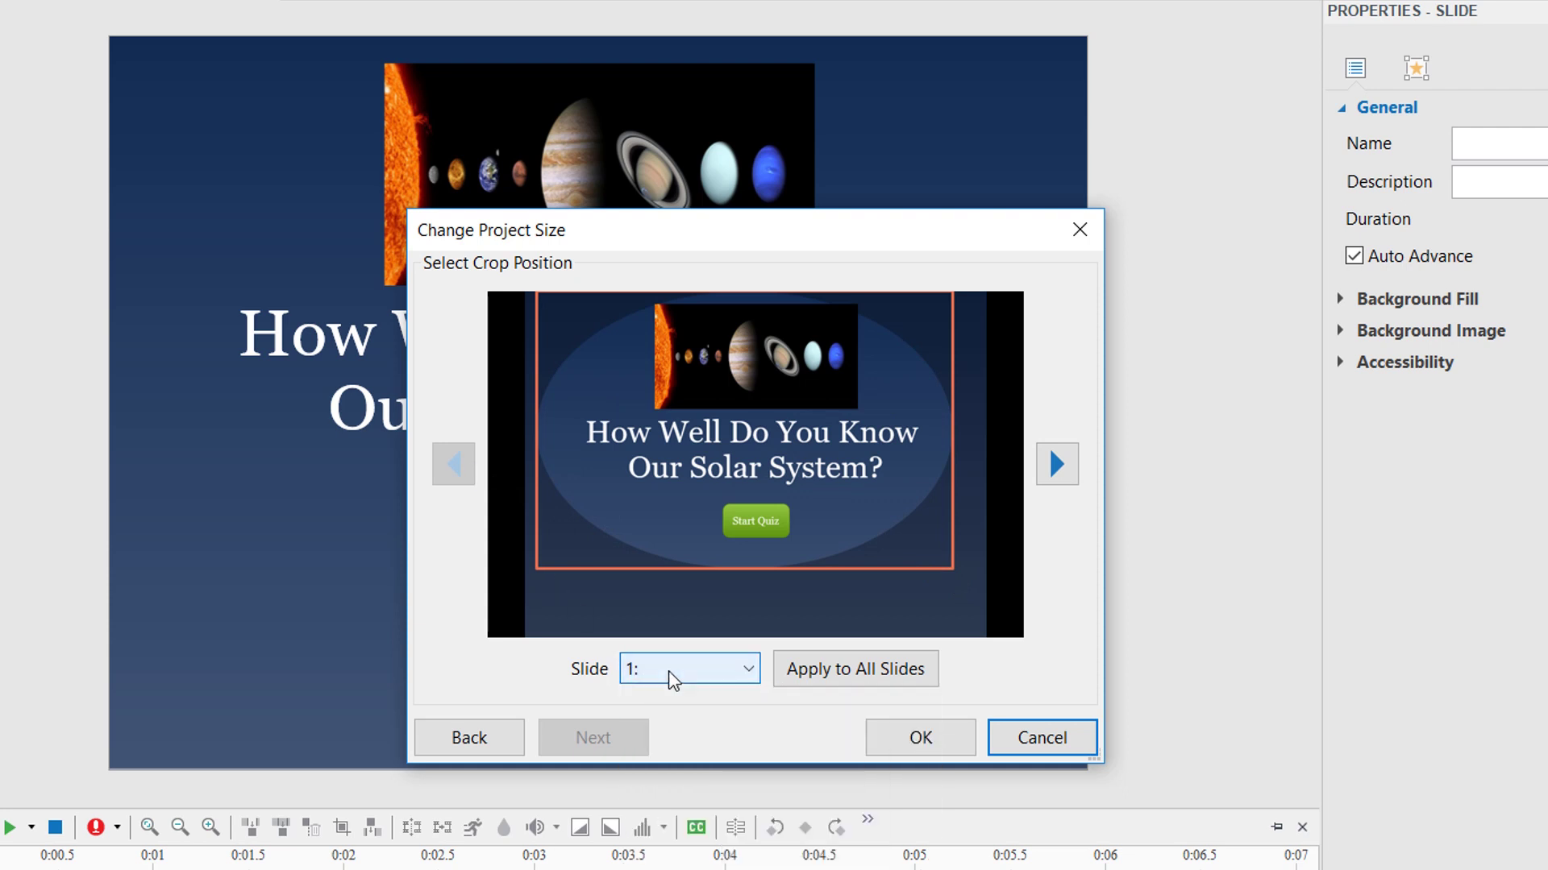
pyautogui.click(849, 677)
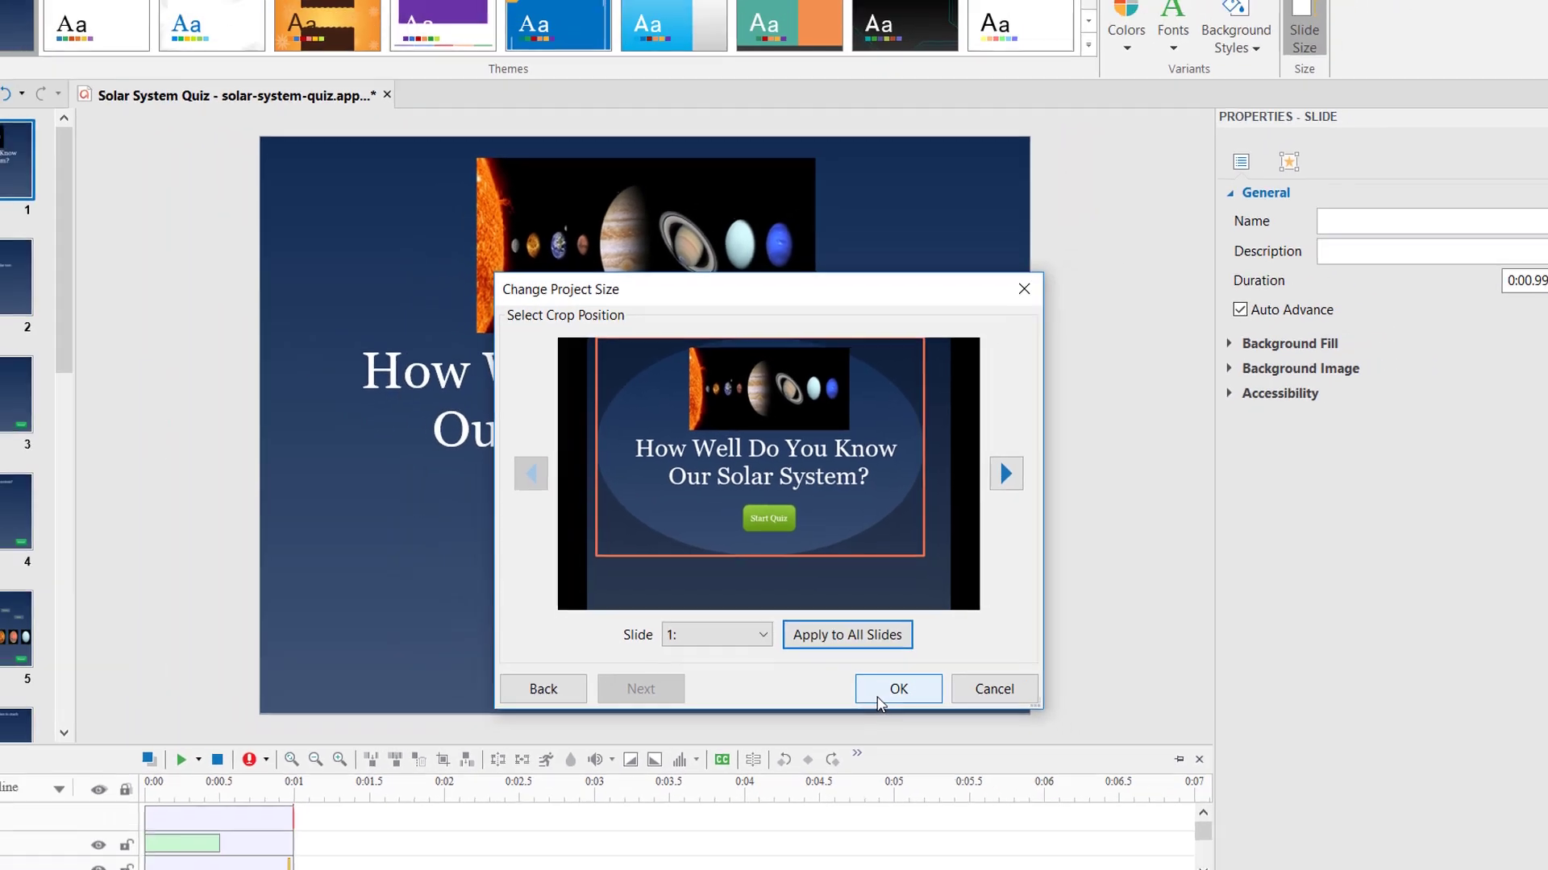
pyautogui.click(905, 736)
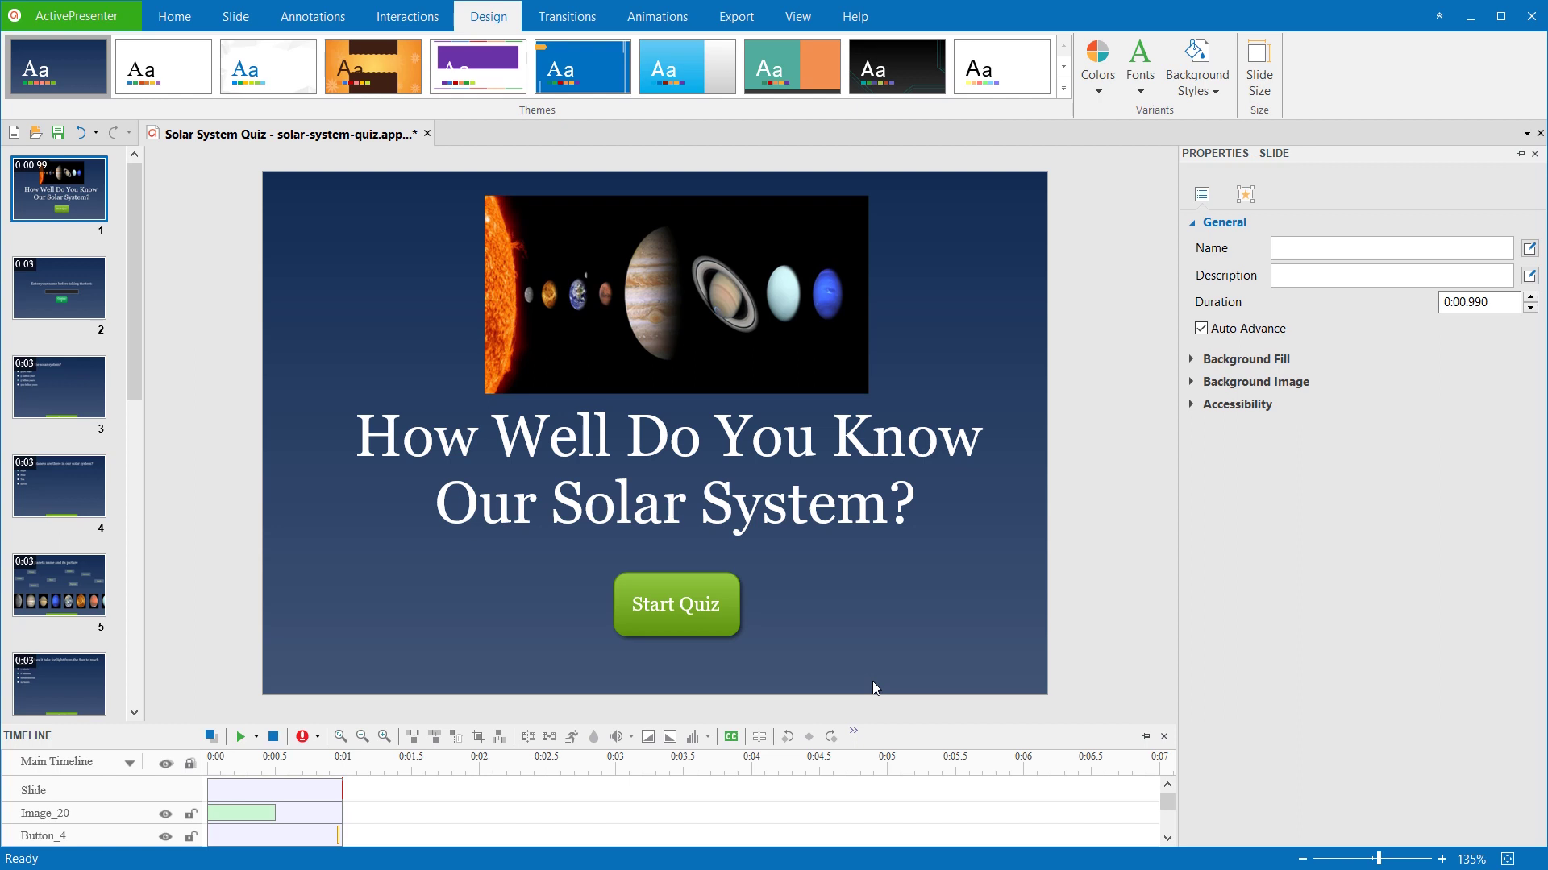
# Shrink the solar-system image by its corner handle and align it to the centre guide
pyautogui.click(748, 339)
pyautogui.moveTo(485, 196); pyautogui.dragTo(544, 227)
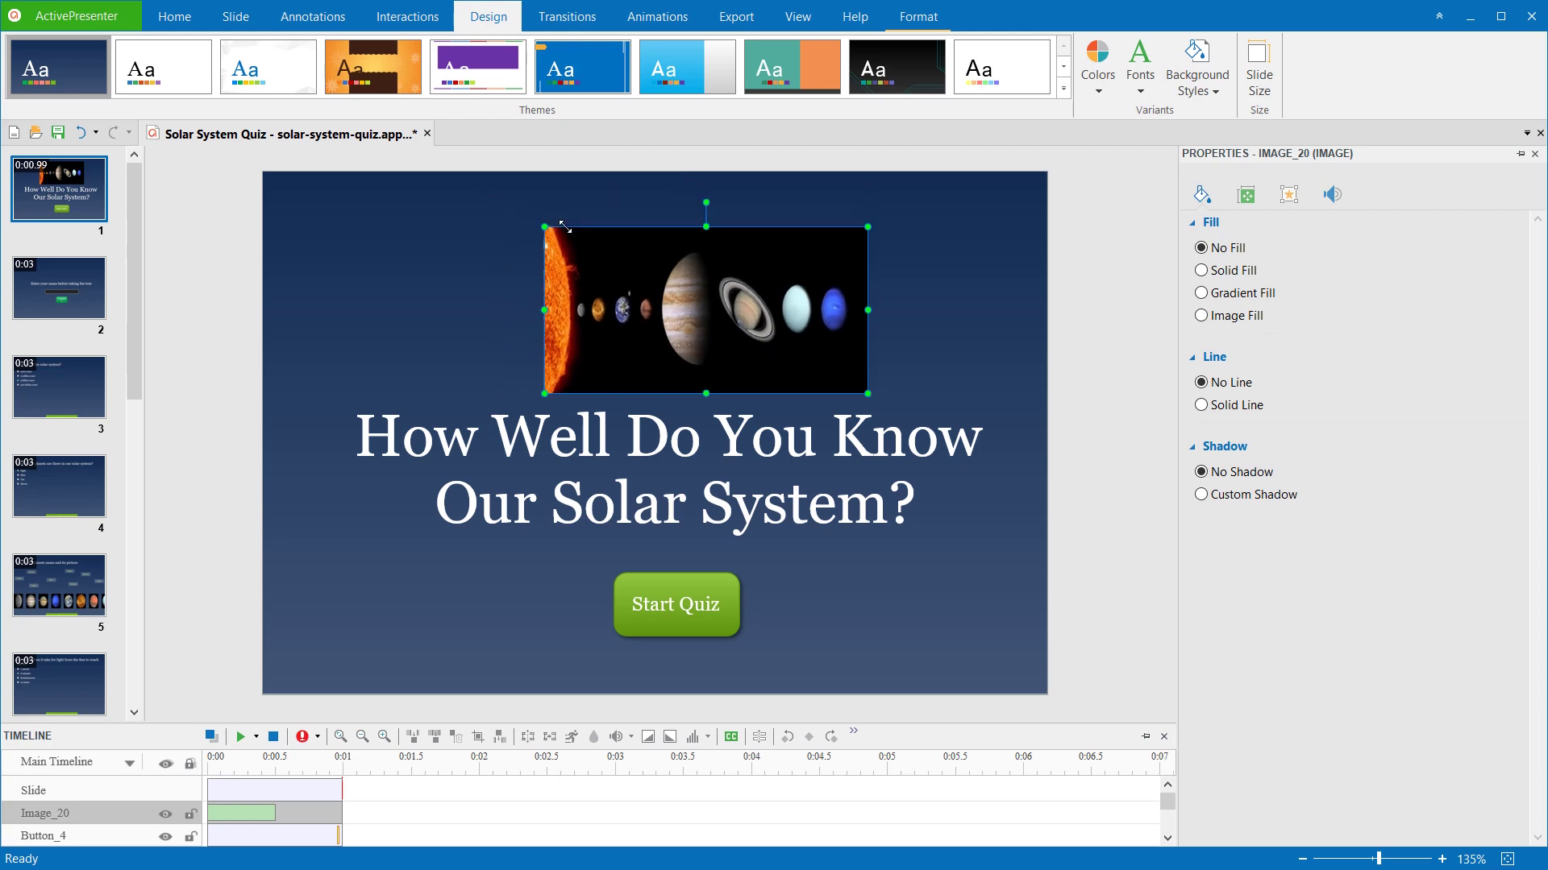
pyautogui.moveTo(672, 271); pyautogui.dragTo(643, 249)
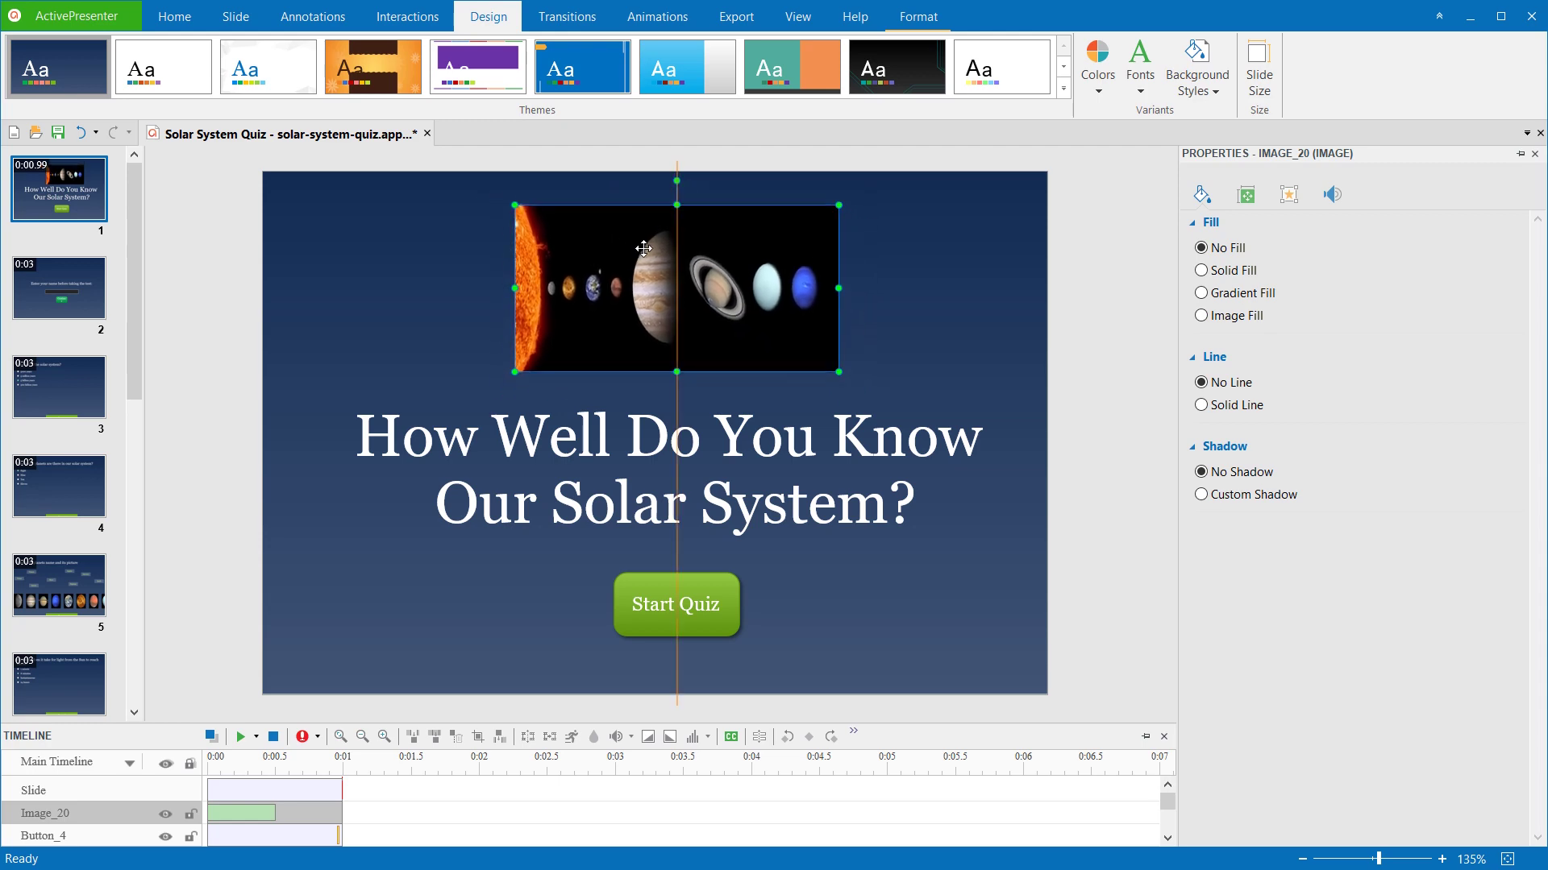
pyautogui.click(940, 570)
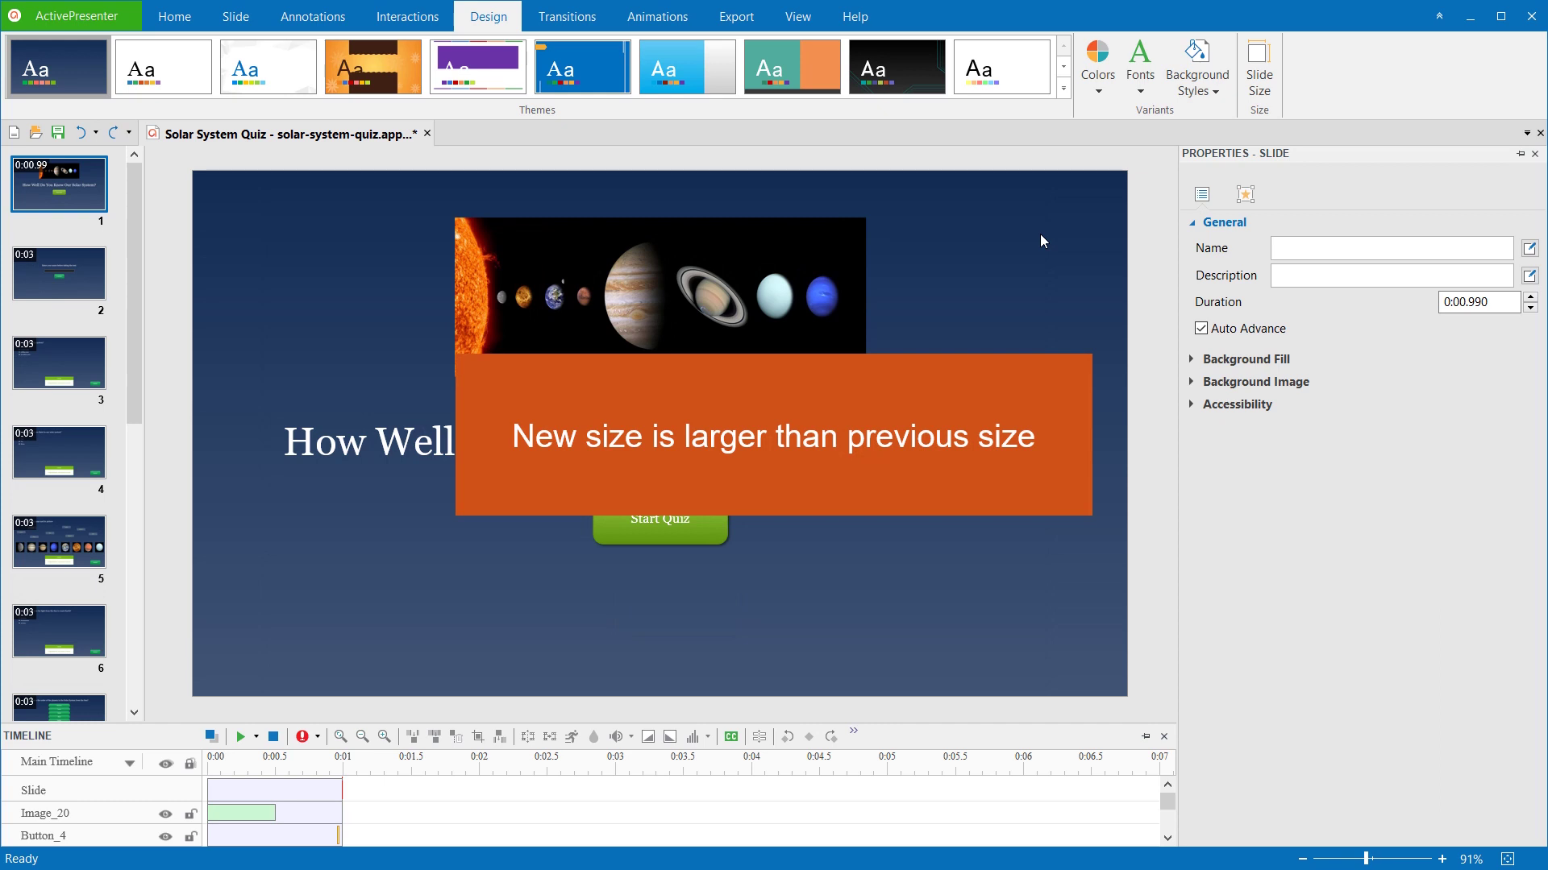
# Choose 1920x1080 - 1080p Full HD with Fill Background and Top Center slide position
pyautogui.click(1259, 73)
pyautogui.click(969, 366)
pyautogui.click(891, 525)
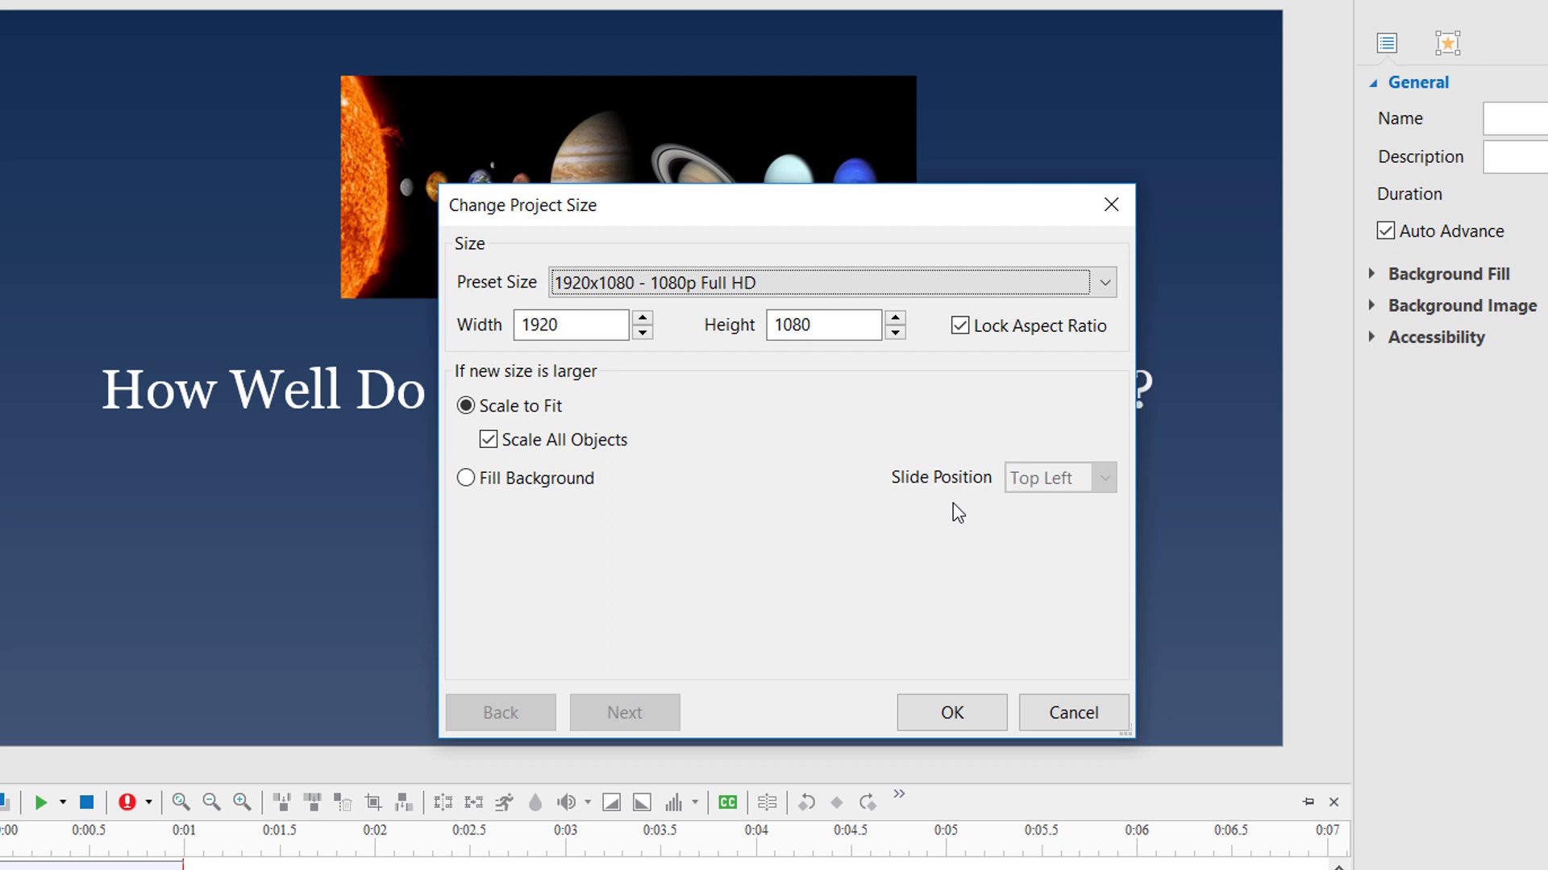
pyautogui.click(566, 490)
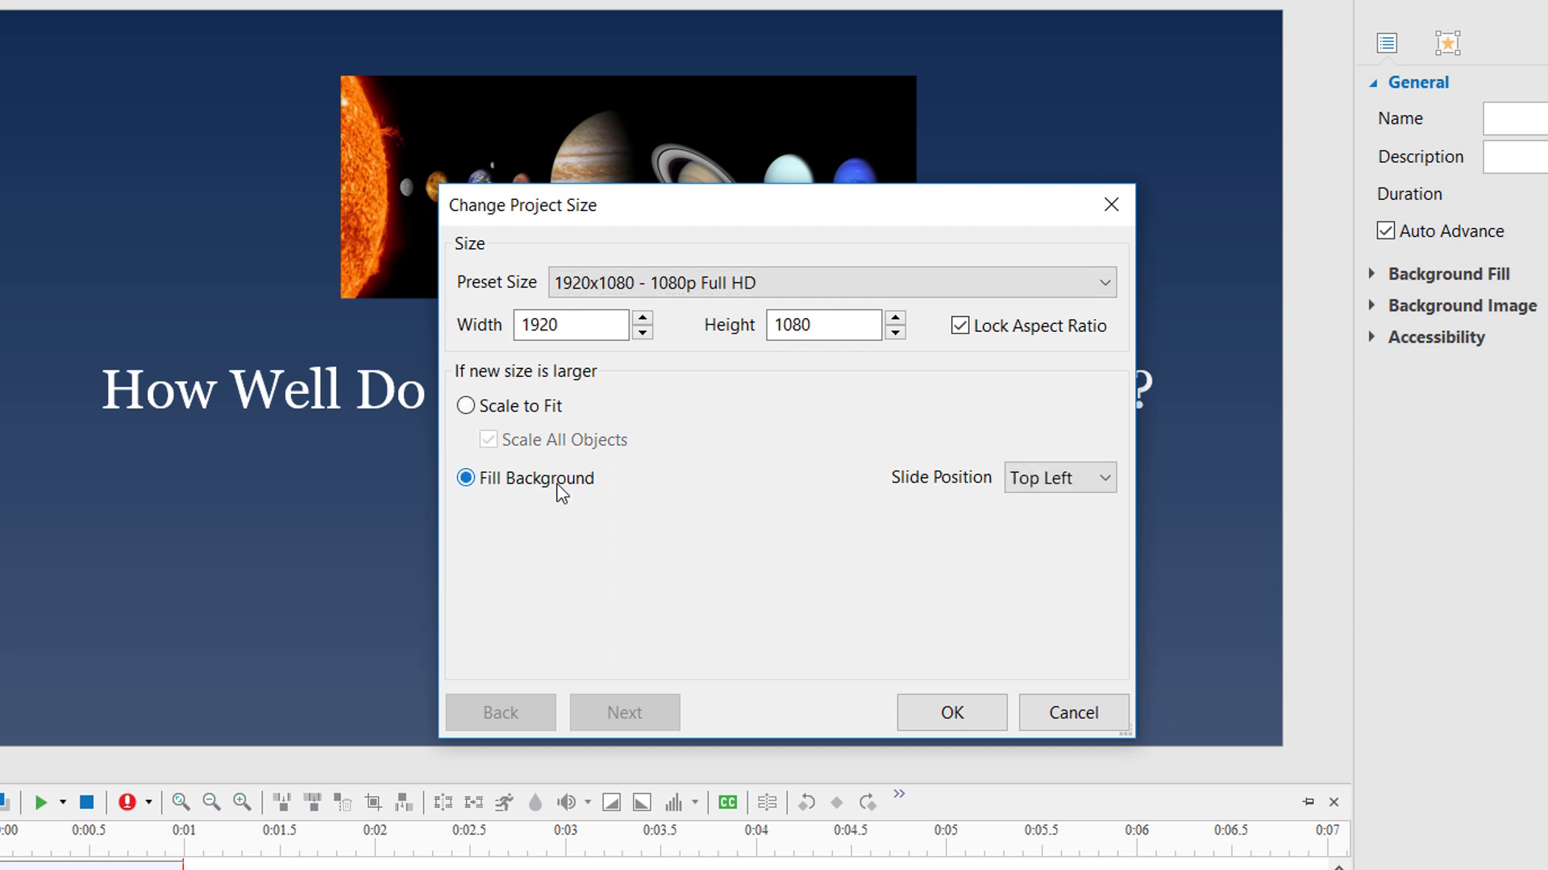
pyautogui.click(1037, 480)
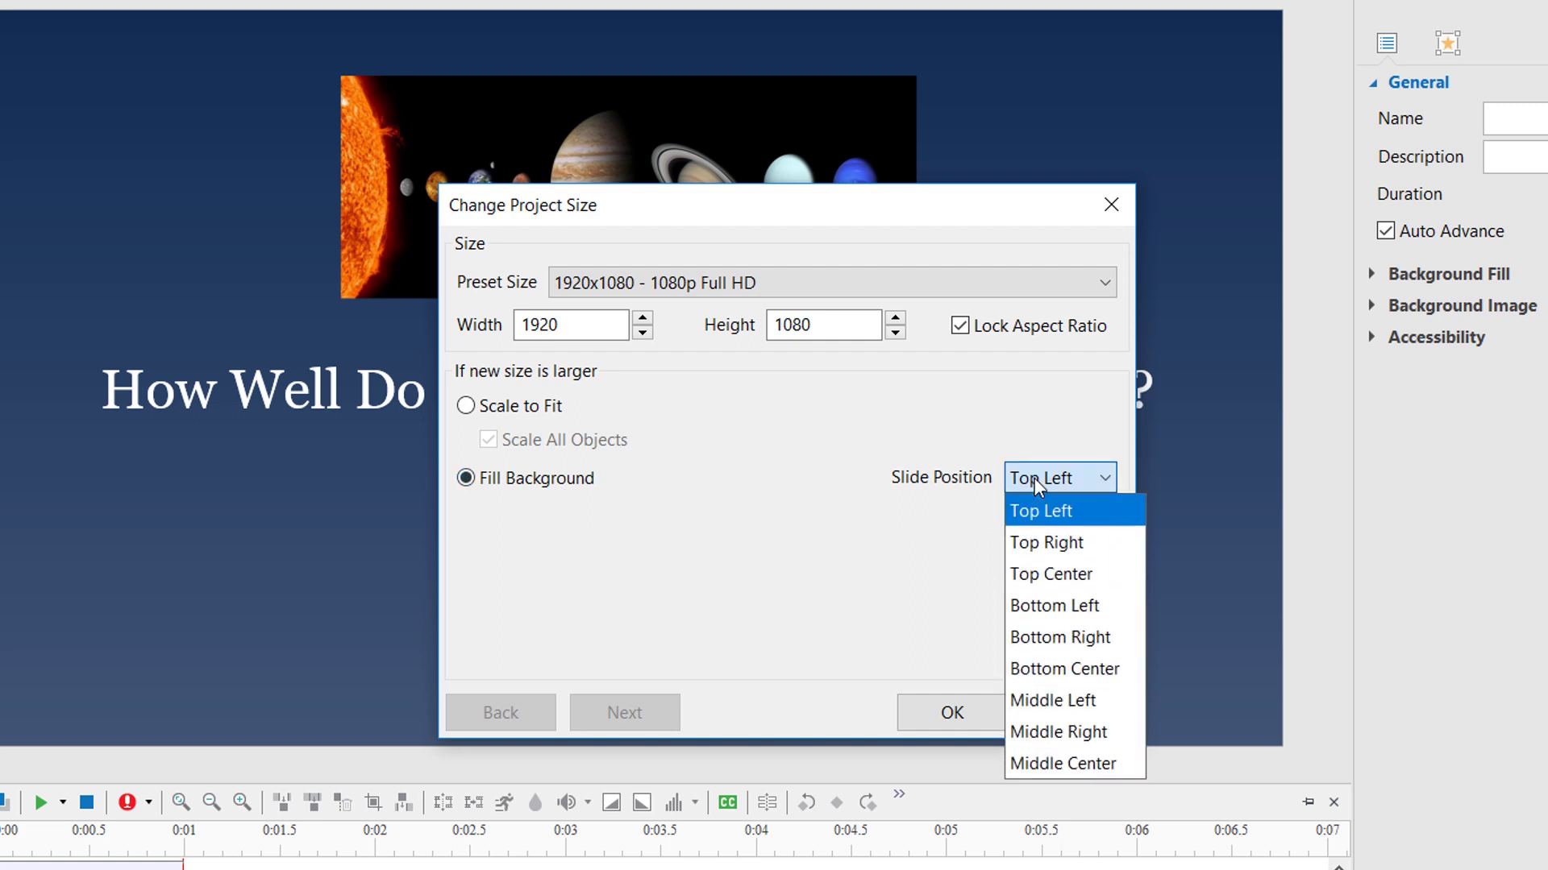
pyautogui.click(1051, 574)
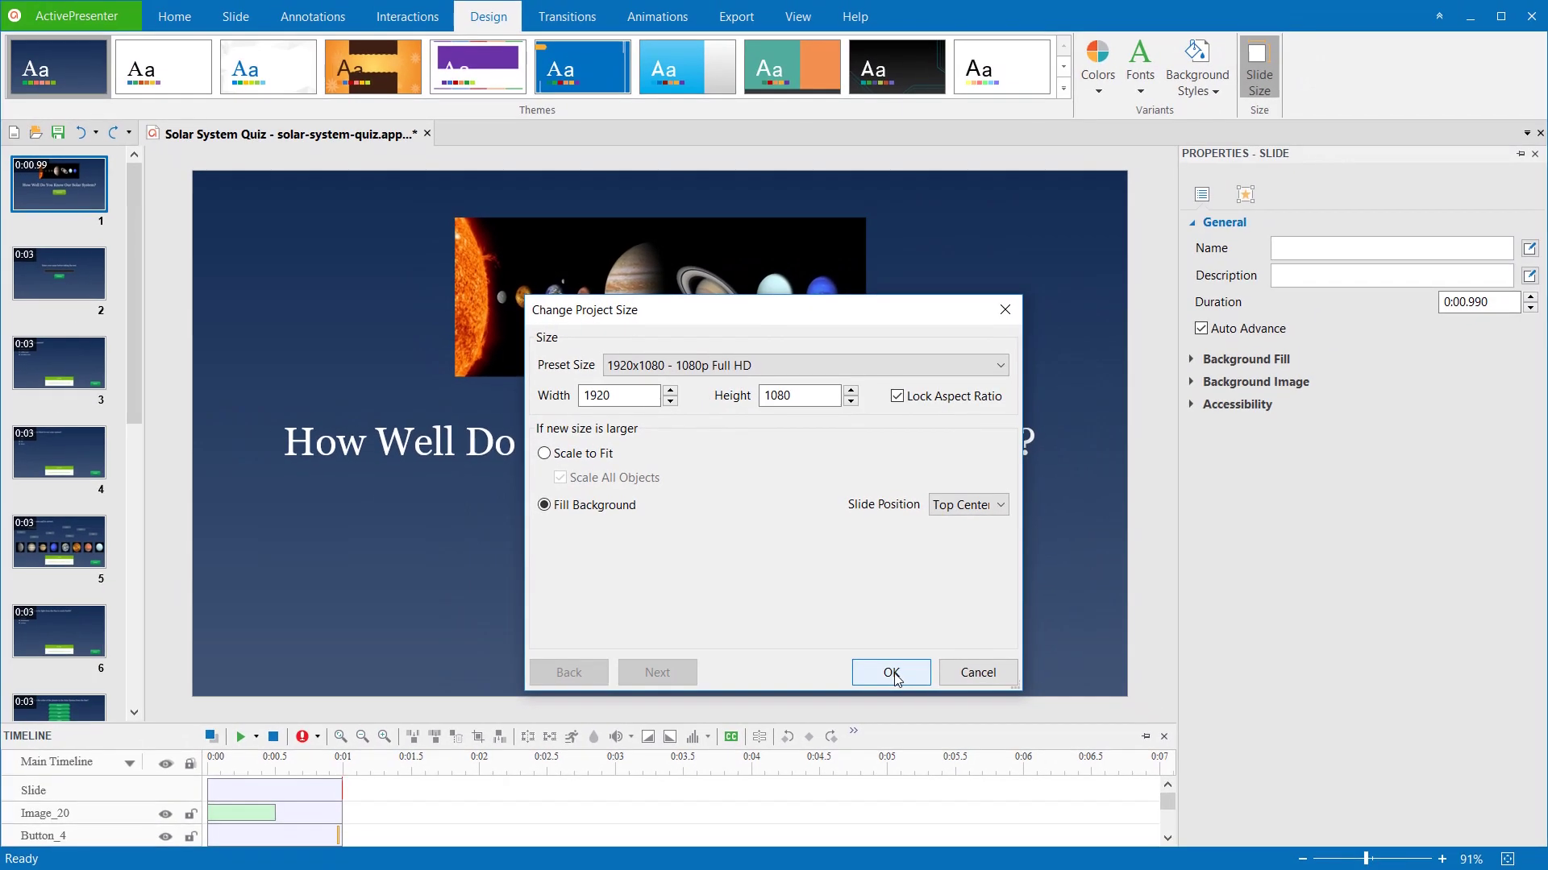
# Apply 1920x1080, then move the Start Quiz button, title and solar-system image lower
pyautogui.click(893, 674)
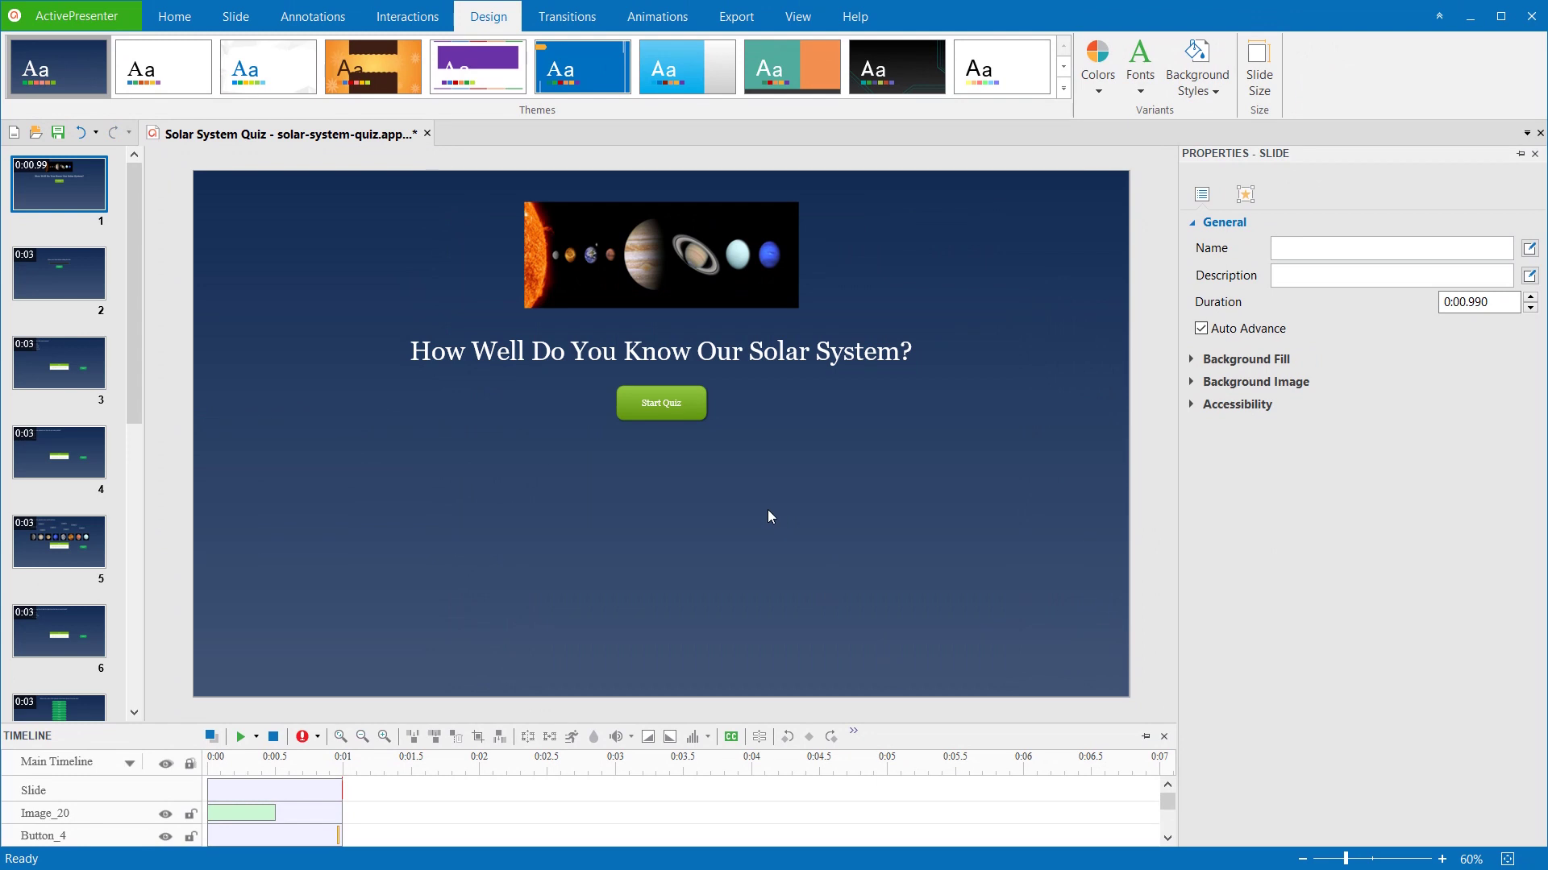
pyautogui.moveTo(672, 396); pyautogui.dragTo(673, 505)
pyautogui.moveTo(821, 360); pyautogui.dragTo(821, 413)
pyautogui.click(736, 261)
pyautogui.moveTo(736, 260); pyautogui.dragTo(736, 289)
pyautogui.click(892, 297)
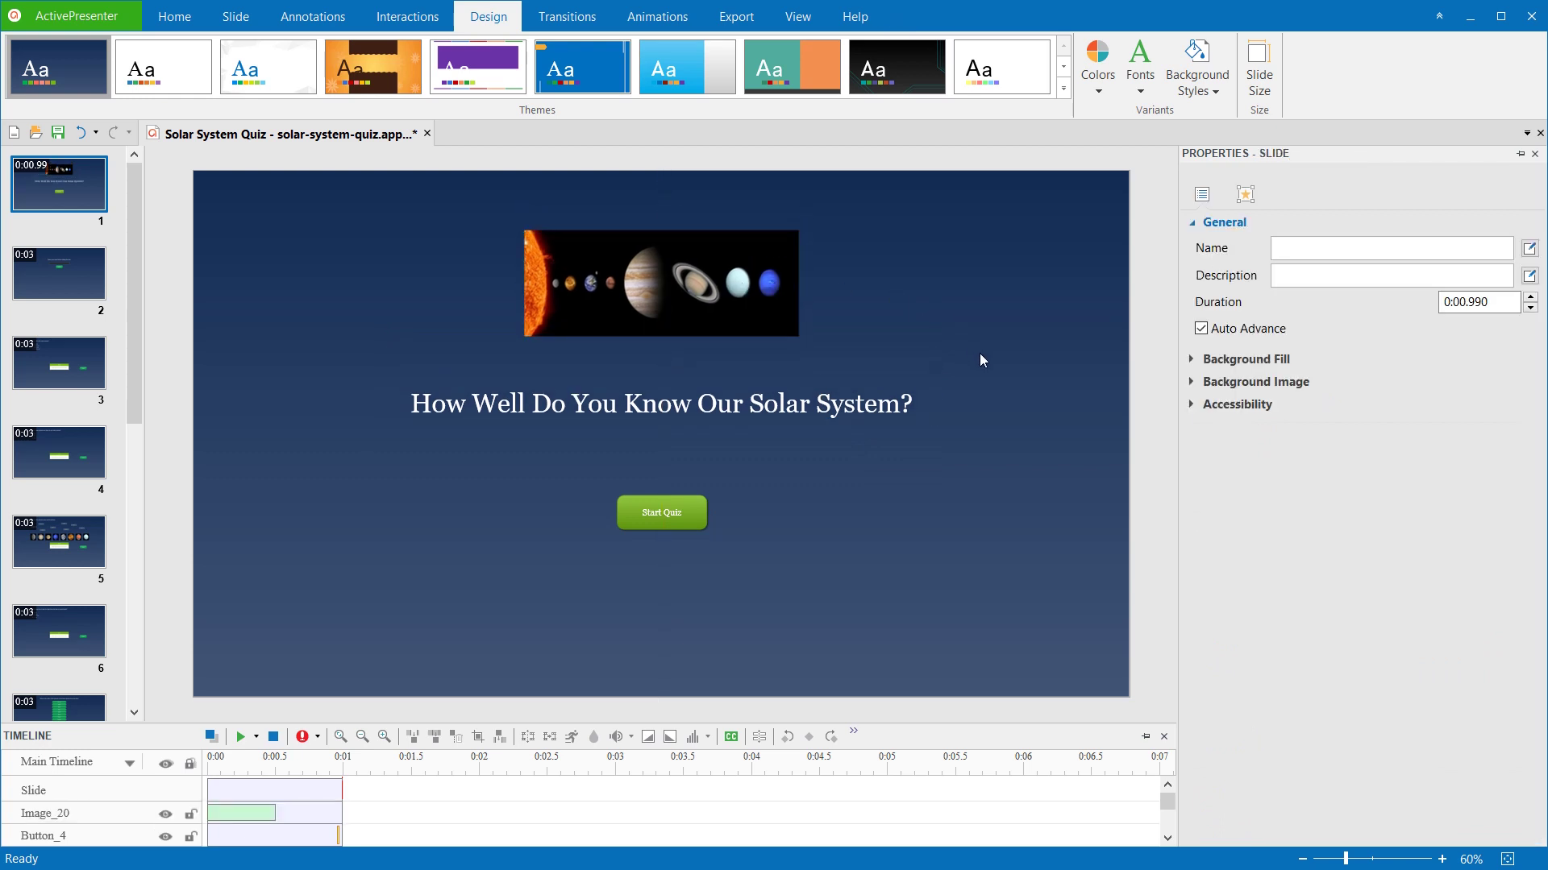